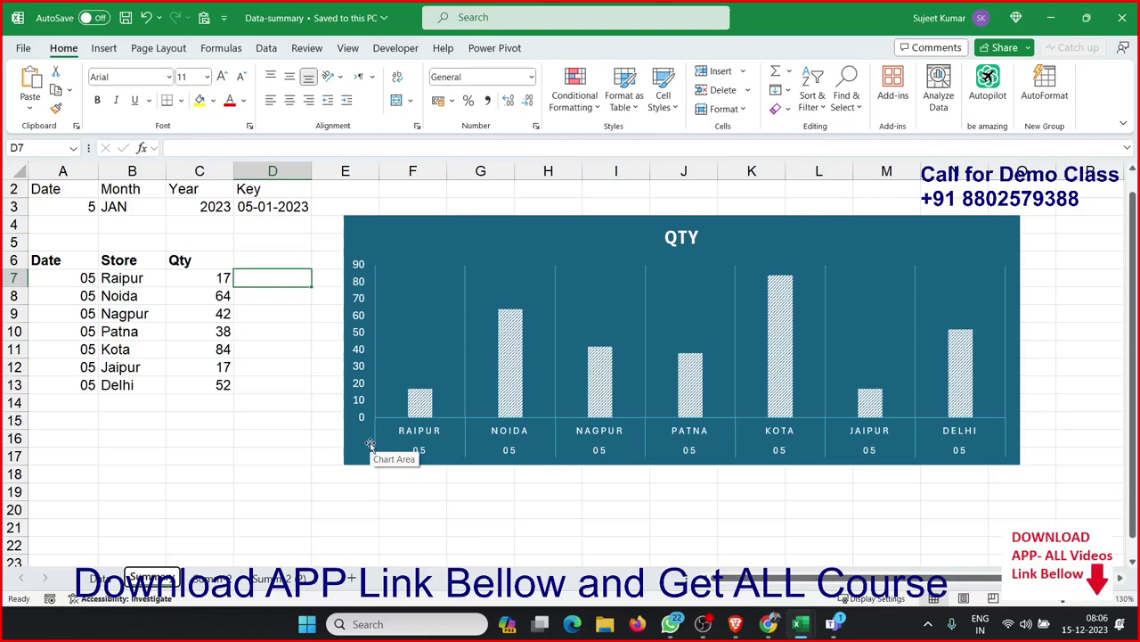
Step: Review the source data table on the Data sheet, then return to the Summary sheet
{"action": "left_click", "coordinate": [187, 402]}
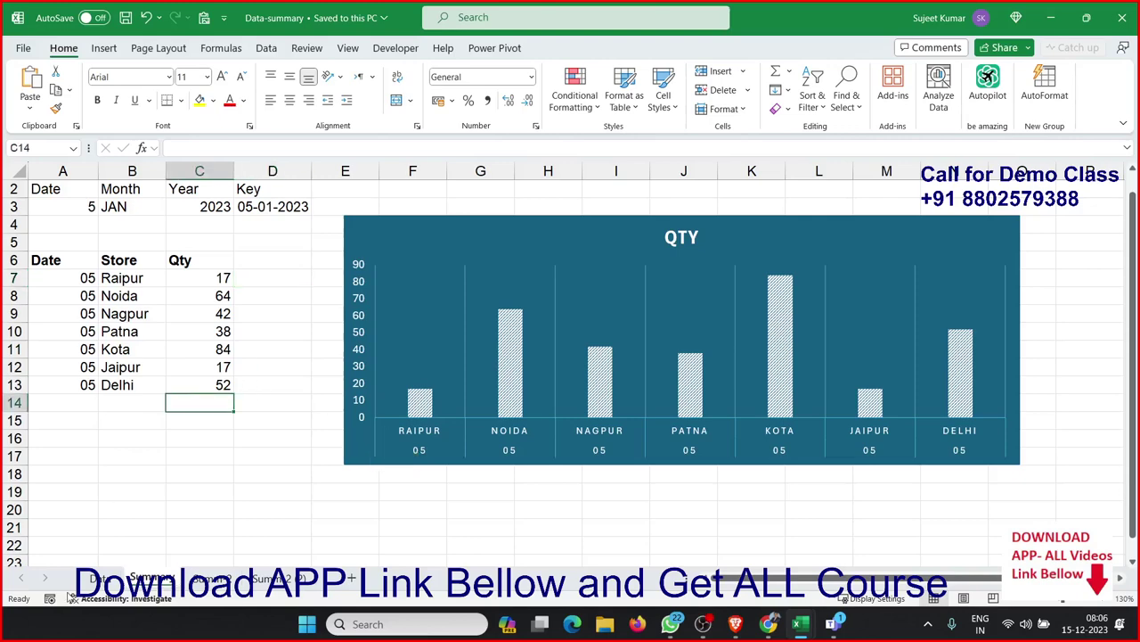
{"action": "left_click", "coordinate": [93, 581]}
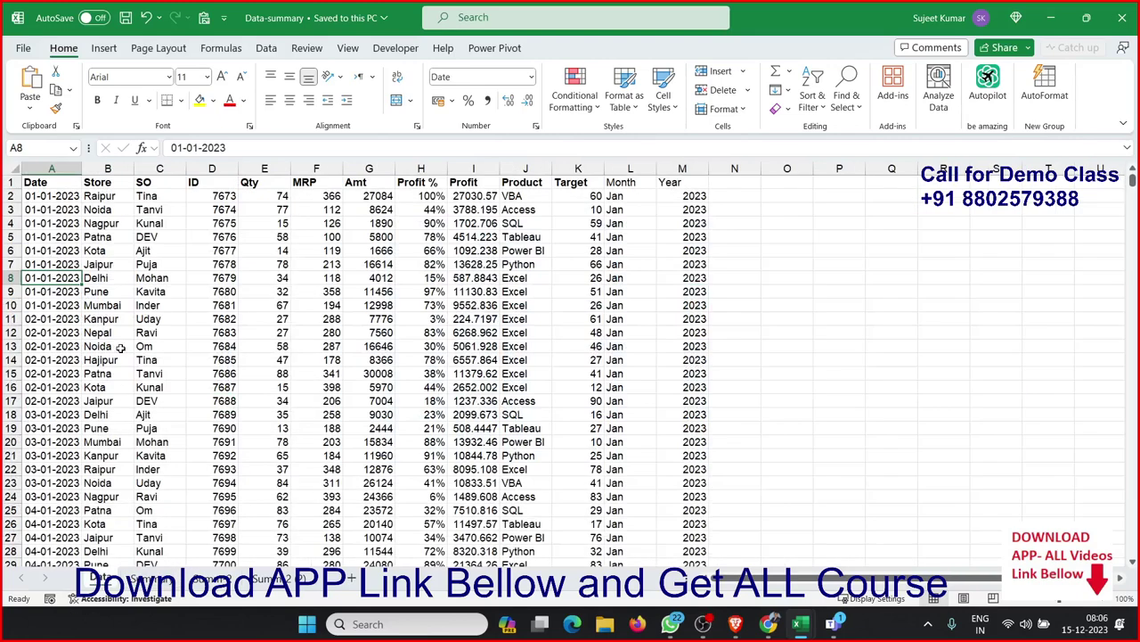
{"action": "left_click_drag", "start_coordinate": [52, 174], "coordinate": [682, 169]}
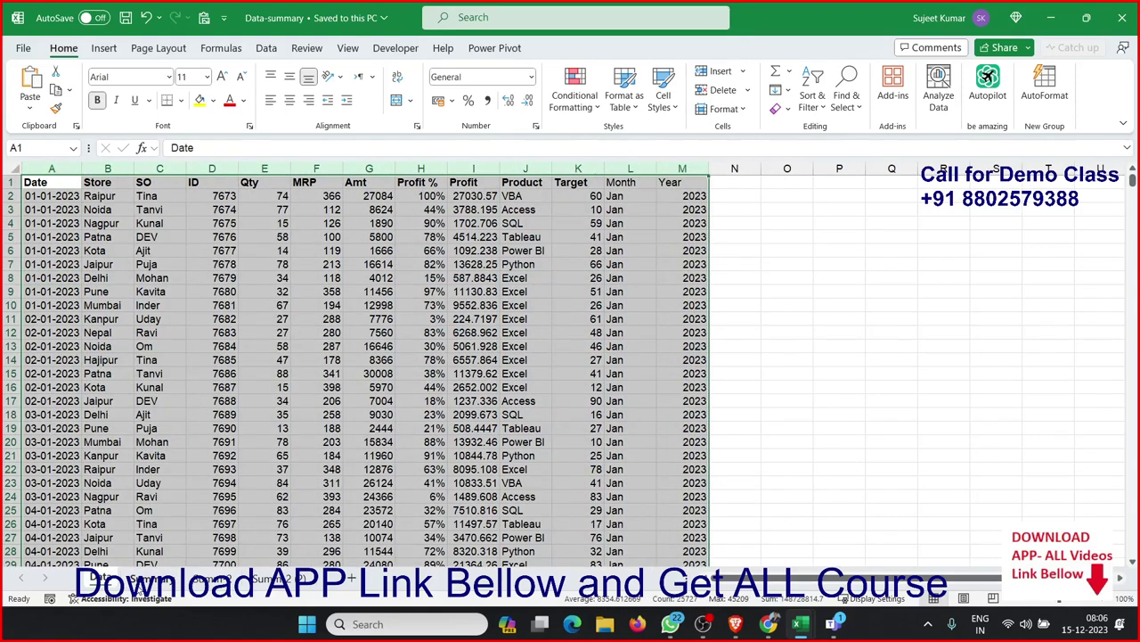
{"action": "left_click", "coordinate": [149, 578]}
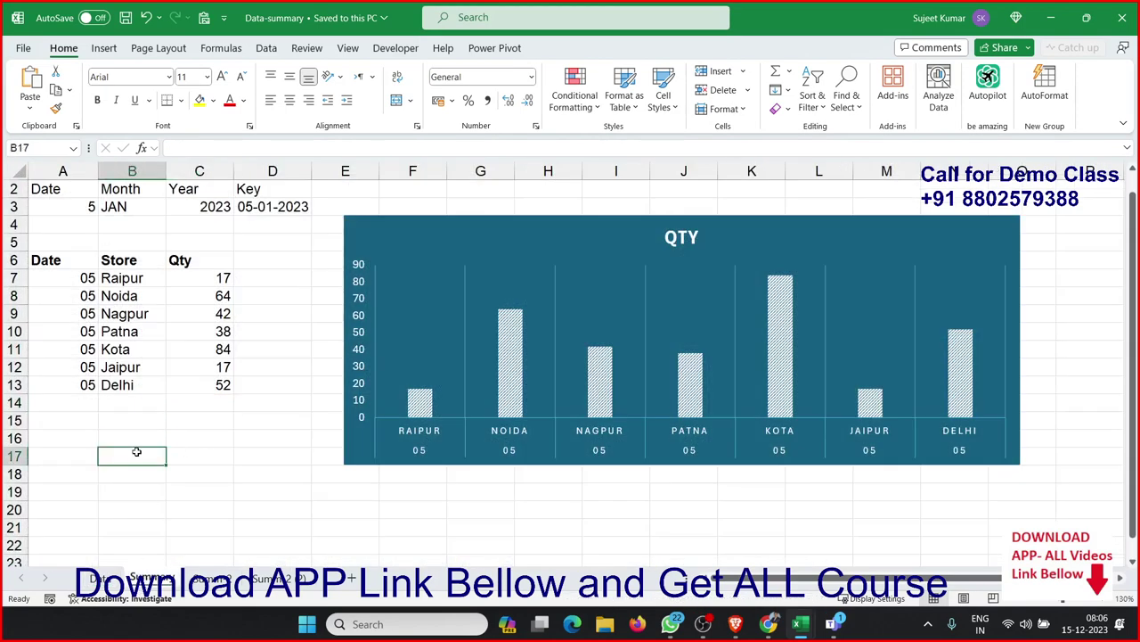
Step: Enter day 6 in A3 and month Feb in B3
{"action": "left_click", "coordinate": [87, 205]}
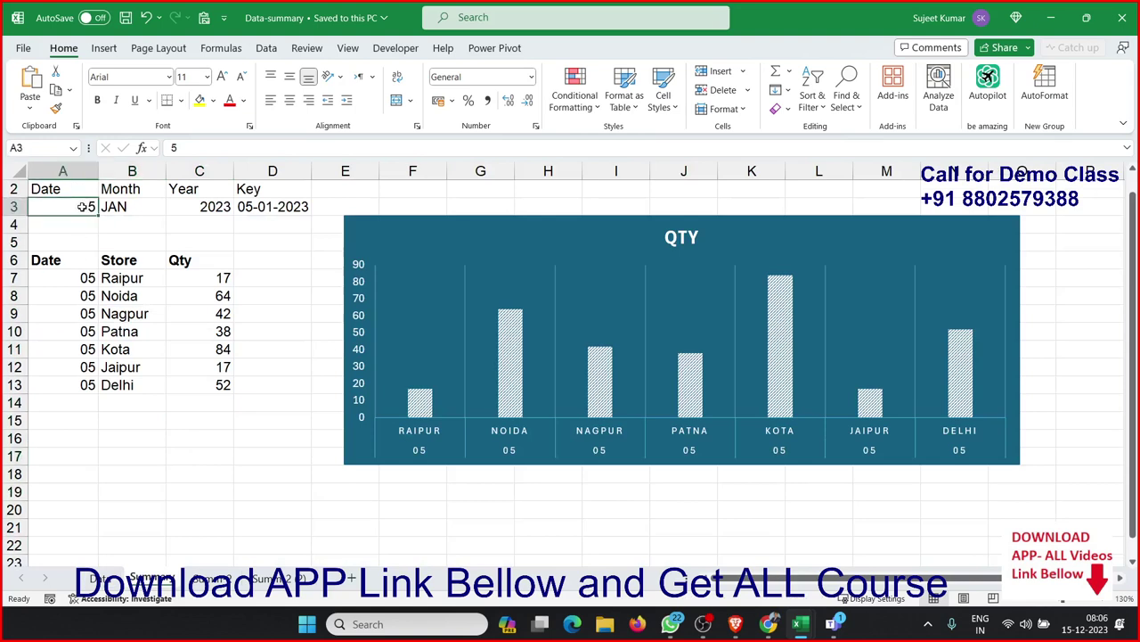
{"action": "type", "text": "6"}
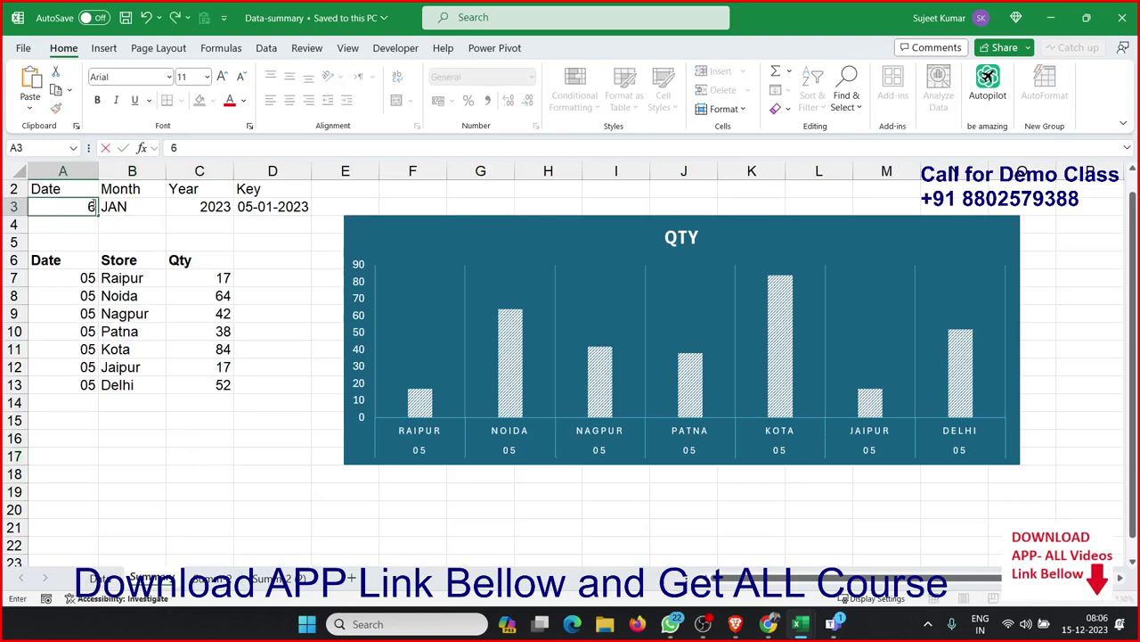
{"action": "key", "text": "Return"}
{"action": "left_click", "coordinate": [125, 206]}
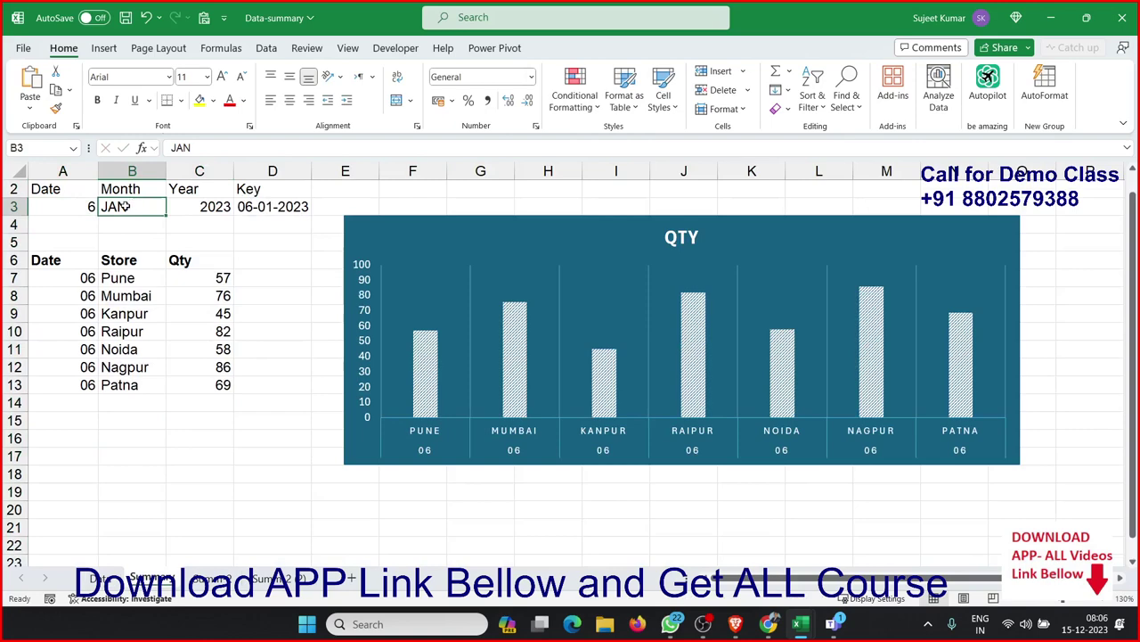
{"action": "type", "text": "Feb"}
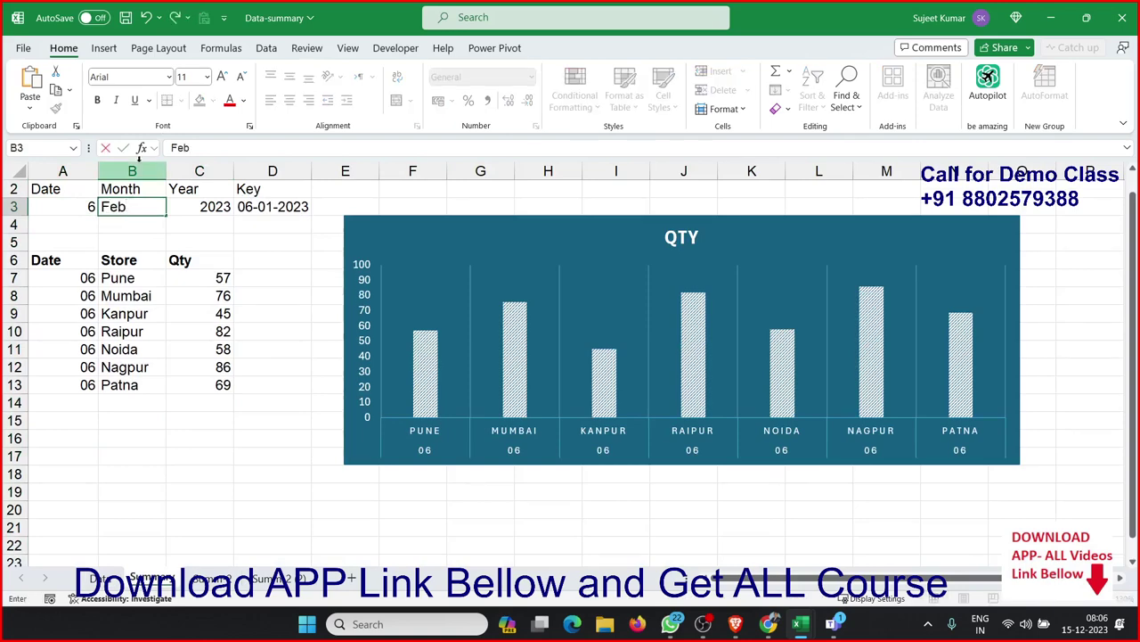
{"action": "key", "text": "Return"}
Step: Set the year in C3 to 2023 after briefly trying 2022, then select the QTY chart
{"action": "key", "text": "Up"}
{"action": "key", "text": "Right"}
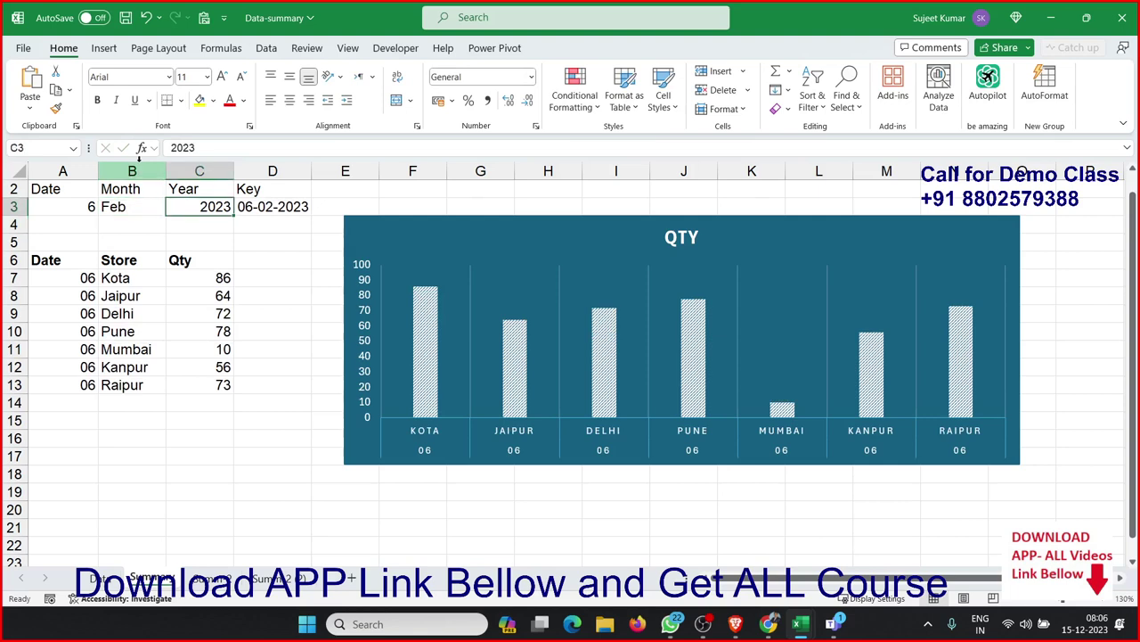
{"action": "key", "text": "F2"}
{"action": "key", "text": "BackSpace"}
{"action": "type", "text": "2"}
{"action": "key", "text": "Return"}
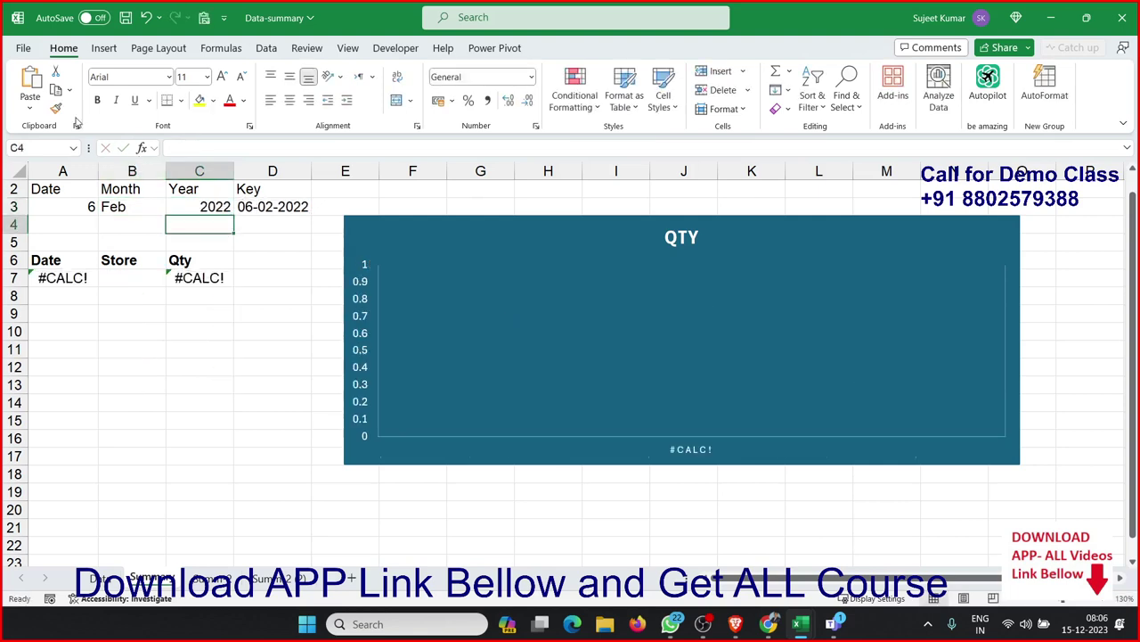
{"action": "left_click", "coordinate": [198, 204]}
{"action": "type", "text": "20"}
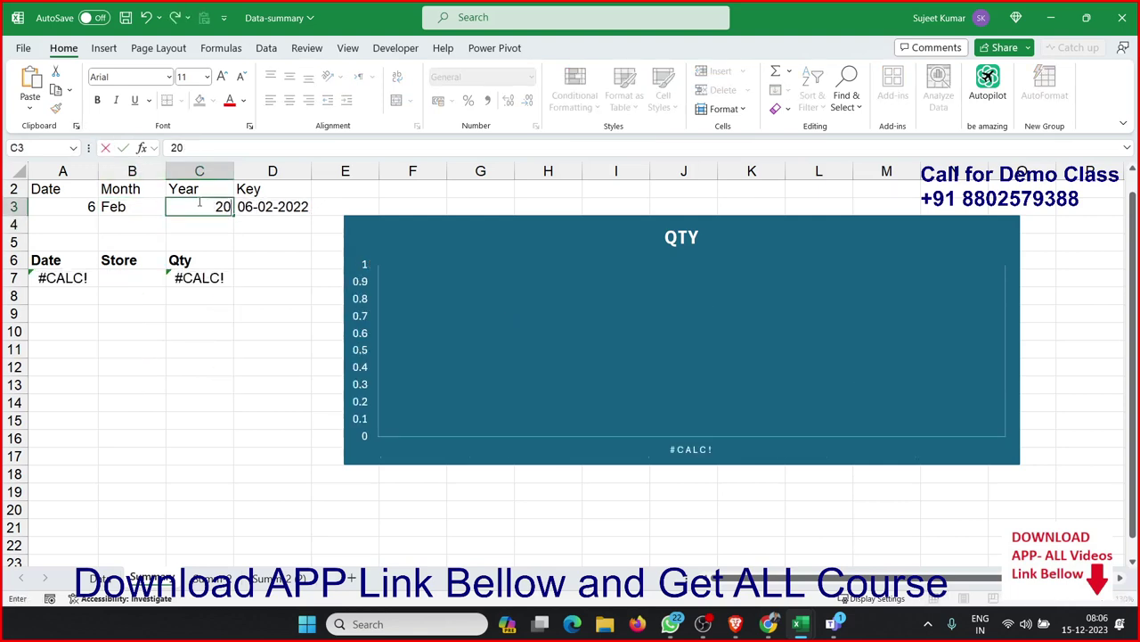
{"action": "type", "text": "23"}
{"action": "key", "text": "Return"}
{"action": "mouse_move", "coordinate": [91, 261]}
{"action": "left_mouse_down"}
{"action": "mouse_move", "coordinate": [221, 348]}
{"action": "mouse_move", "coordinate": [225, 388]}
{"action": "left_mouse_up"}
{"action": "left_click", "coordinate": [350, 443]}
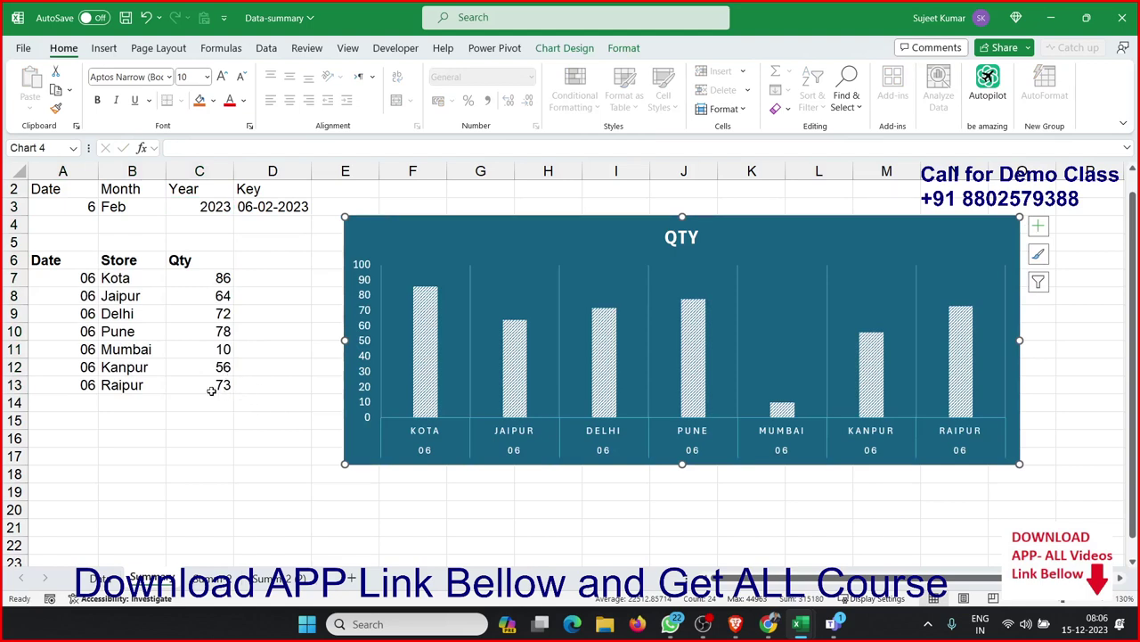
{"action": "left_click_drag", "start_coordinate": [211, 389], "coordinate": [45, 260]}
{"action": "left_click_drag", "start_coordinate": [95, 393], "coordinate": [96, 398]}
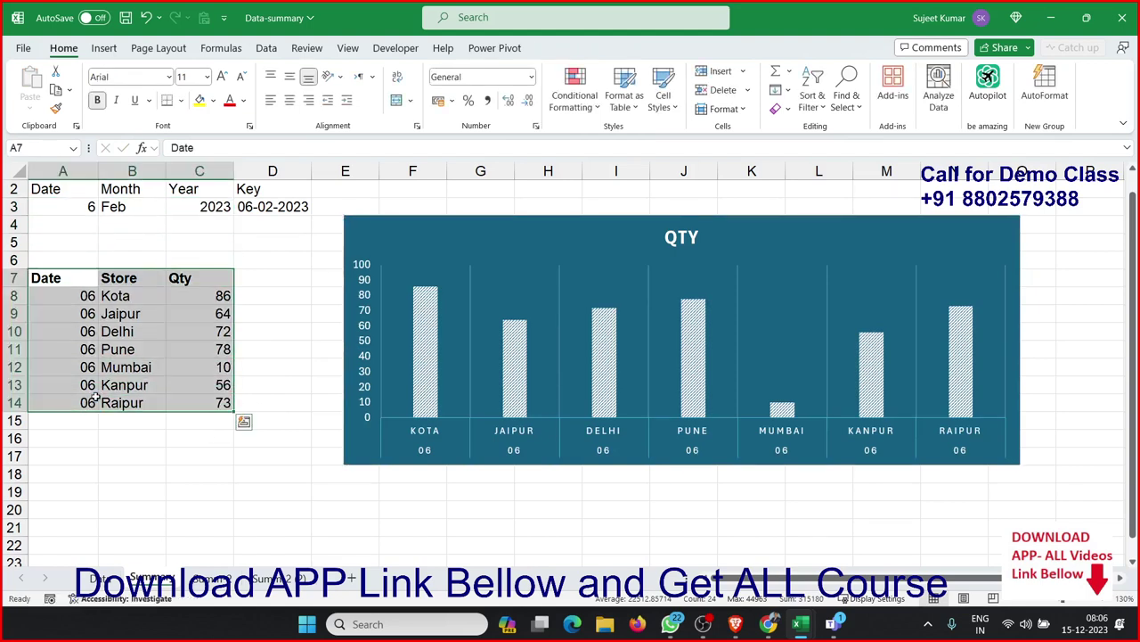
{"action": "key", "text": "ctrl+z"}
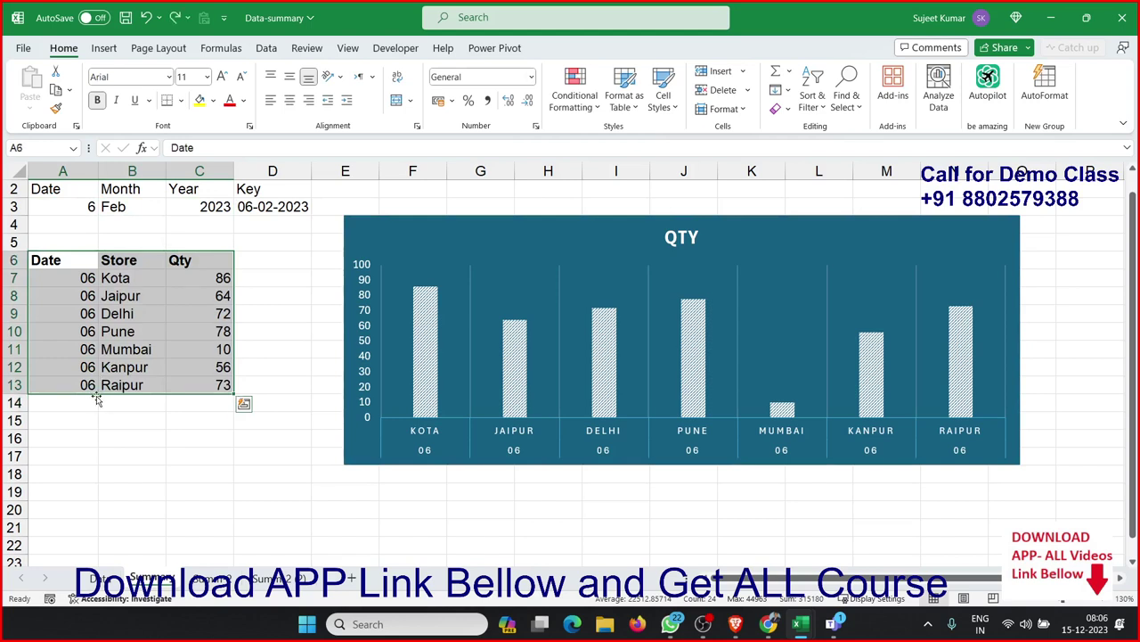
{"action": "left_click", "coordinate": [147, 355]}
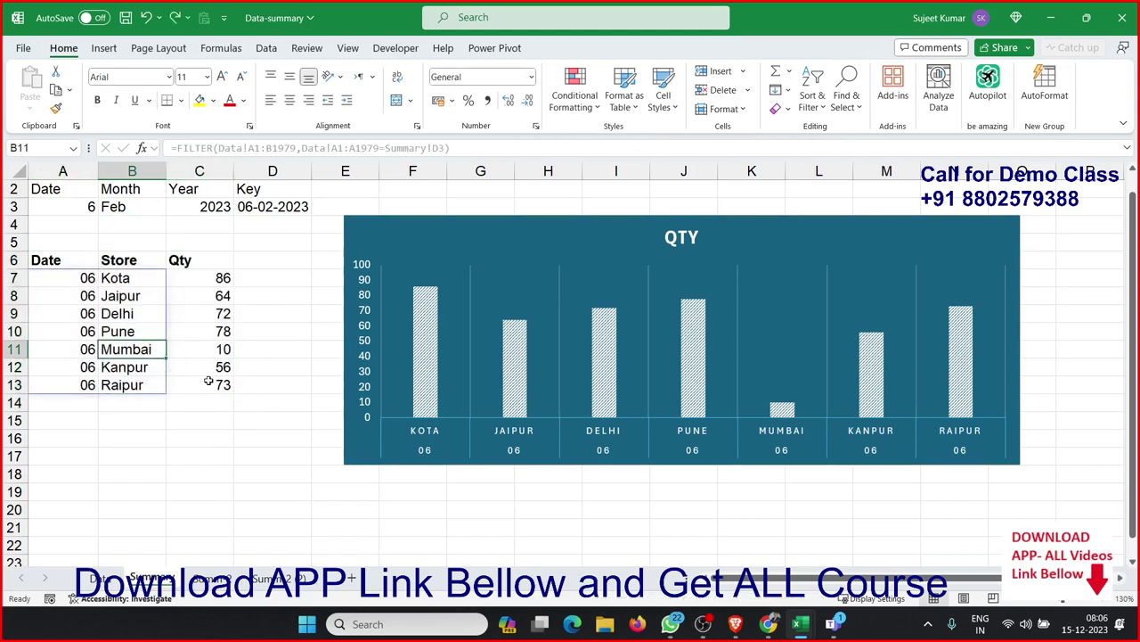
{"action": "left_click_drag", "start_coordinate": [216, 384], "coordinate": [45, 259]}
{"action": "left_click", "coordinate": [62, 456]}
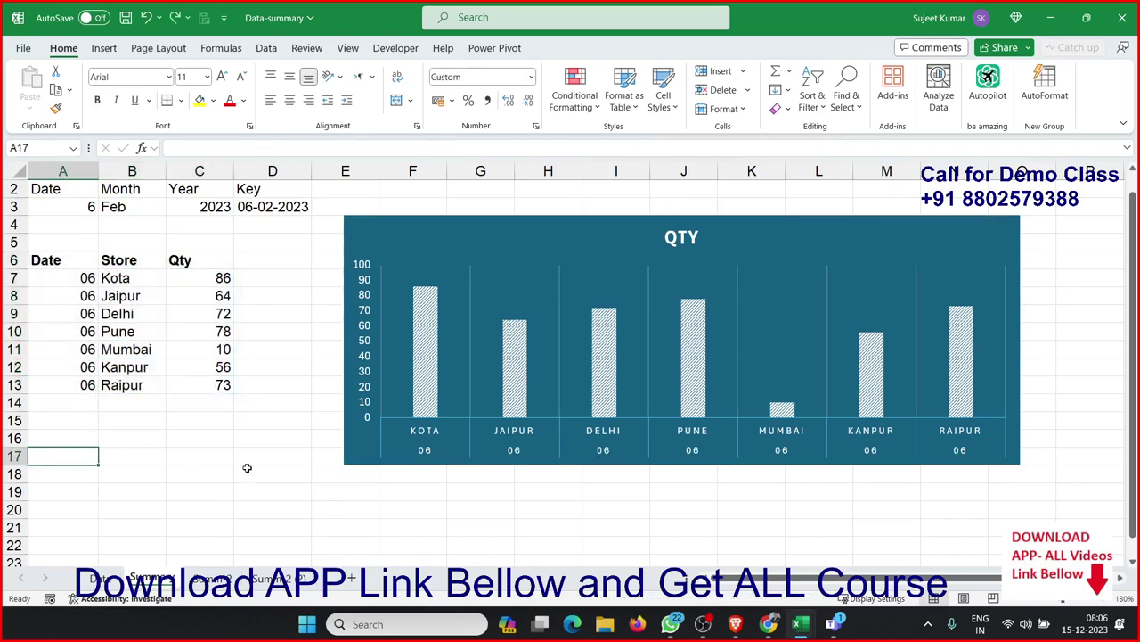
{"action": "left_click", "coordinate": [352, 461]}
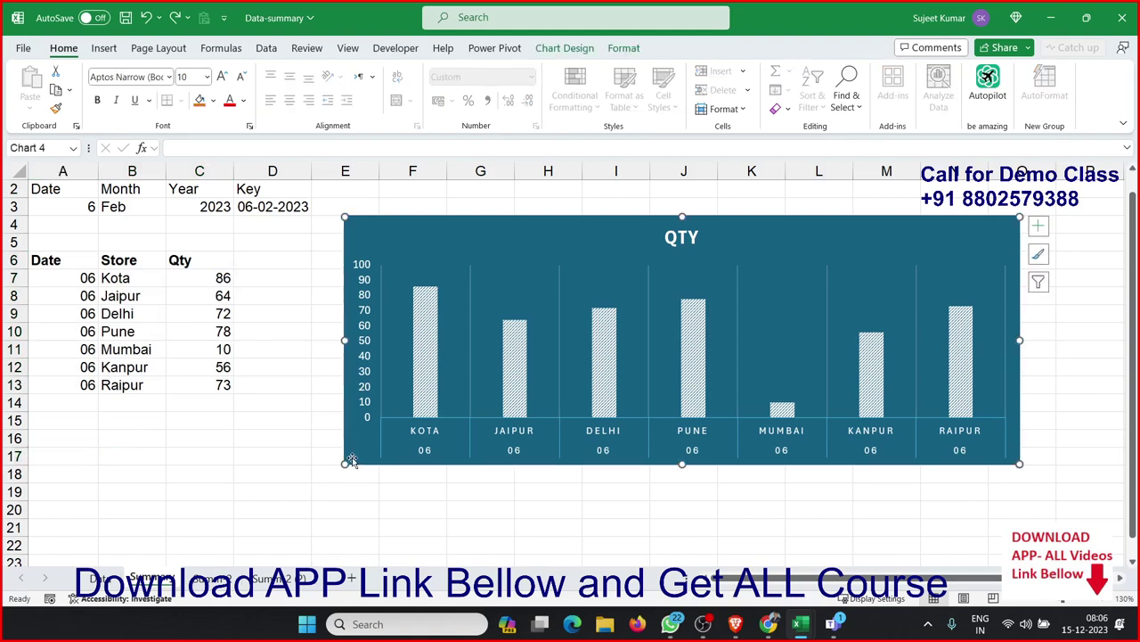
{"action": "left_click", "coordinate": [425, 405]}
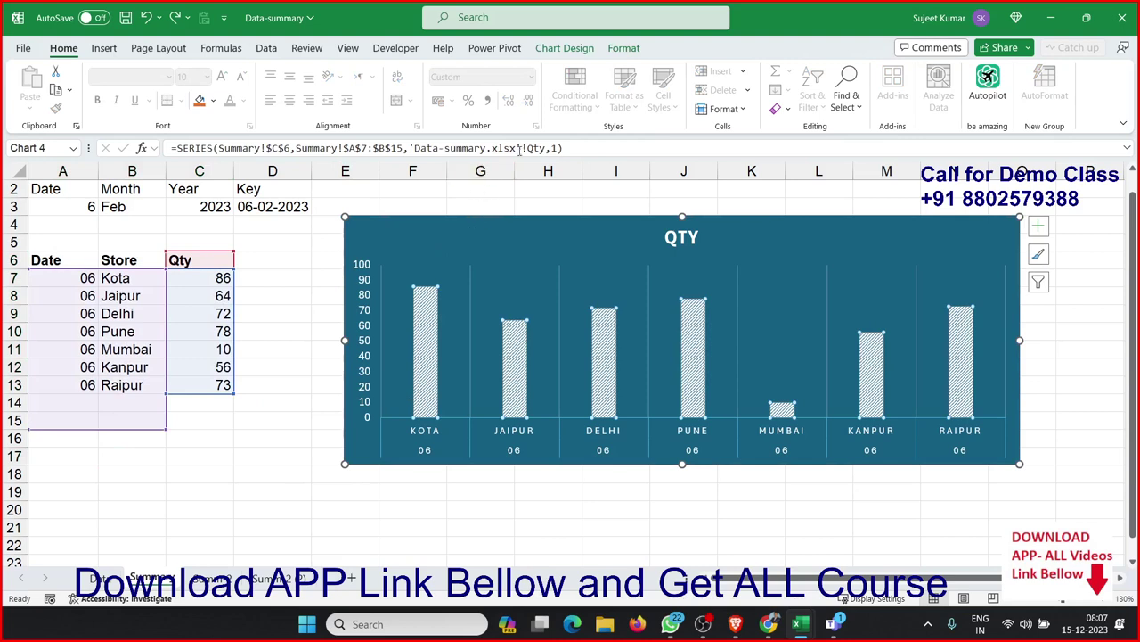
{"action": "left_click", "coordinate": [552, 149]}
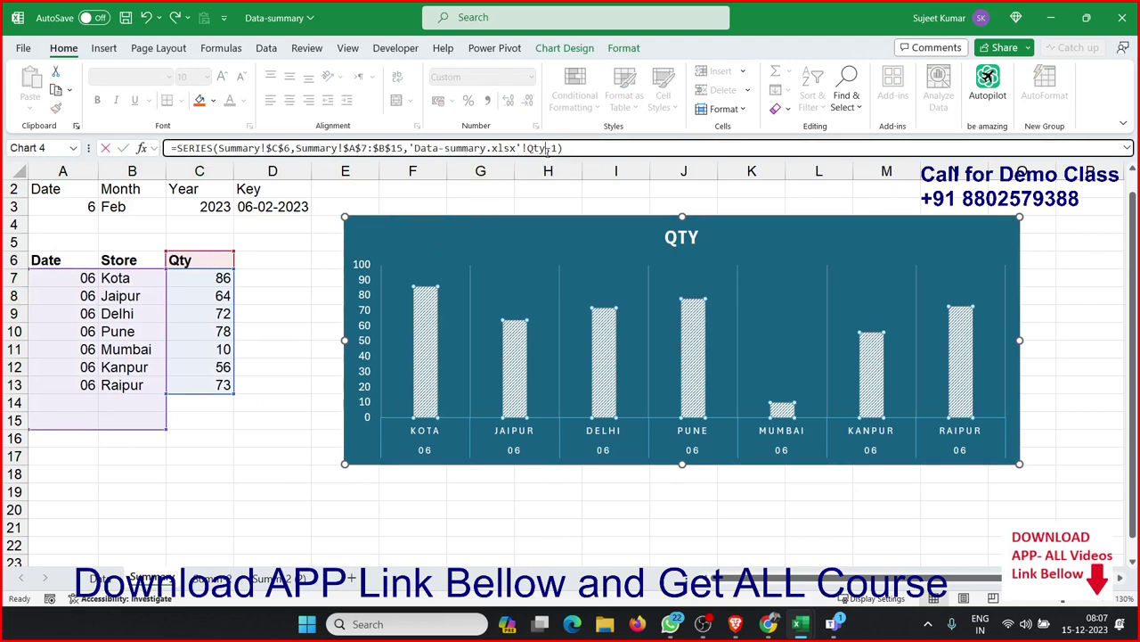
{"action": "key", "text": "Return"}
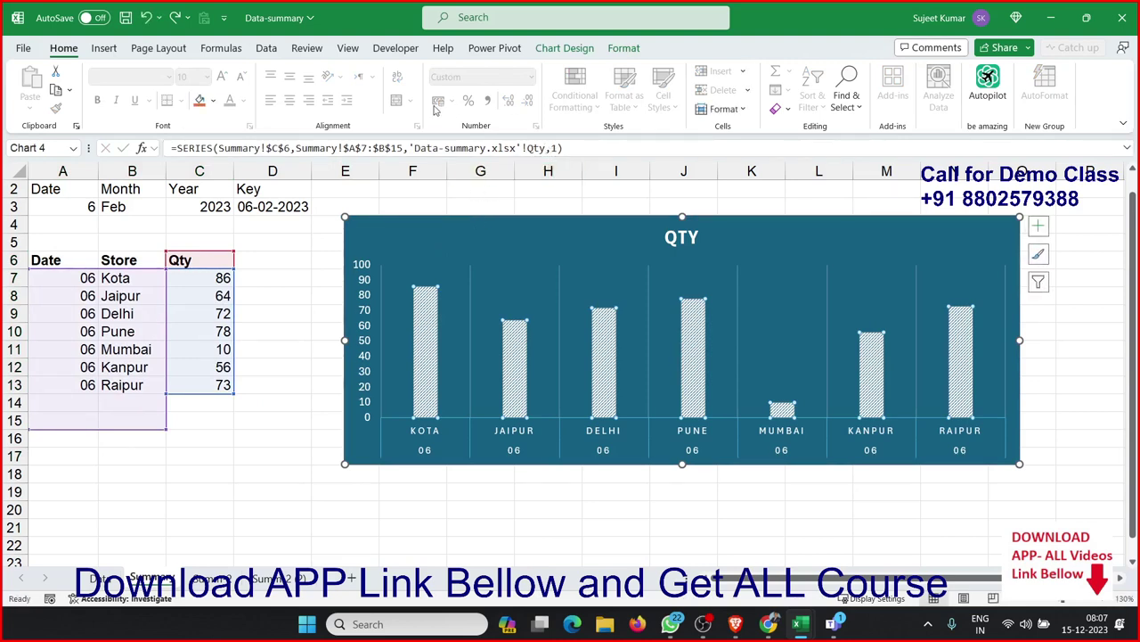
{"action": "left_click", "coordinate": [622, 150]}
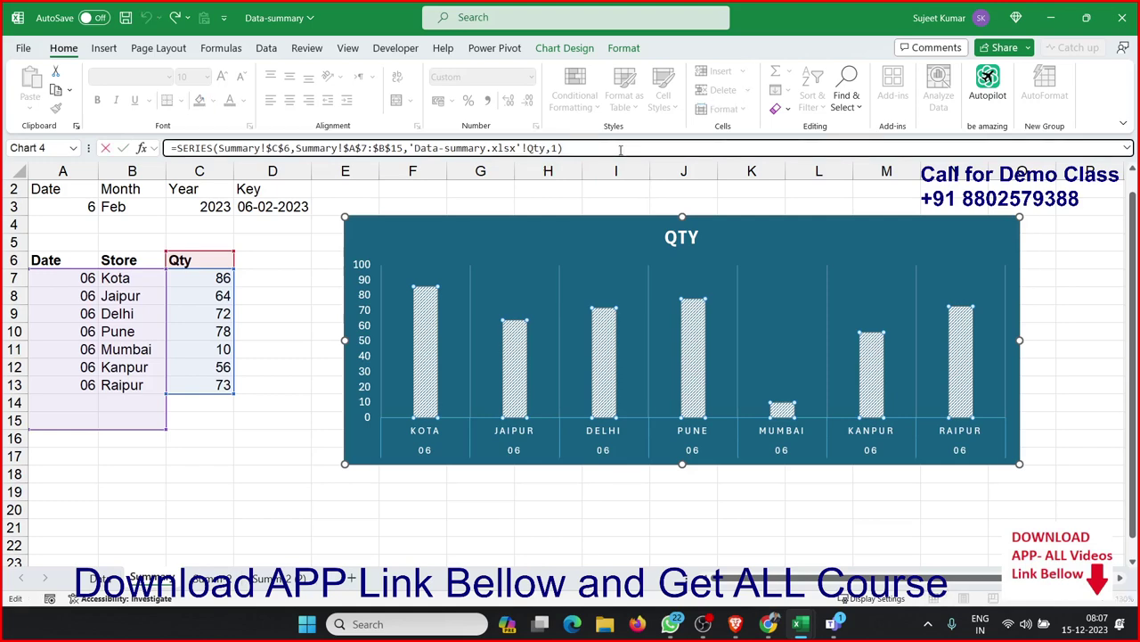
{"action": "key", "text": "Return"}
{"action": "left_click", "coordinate": [308, 283]}
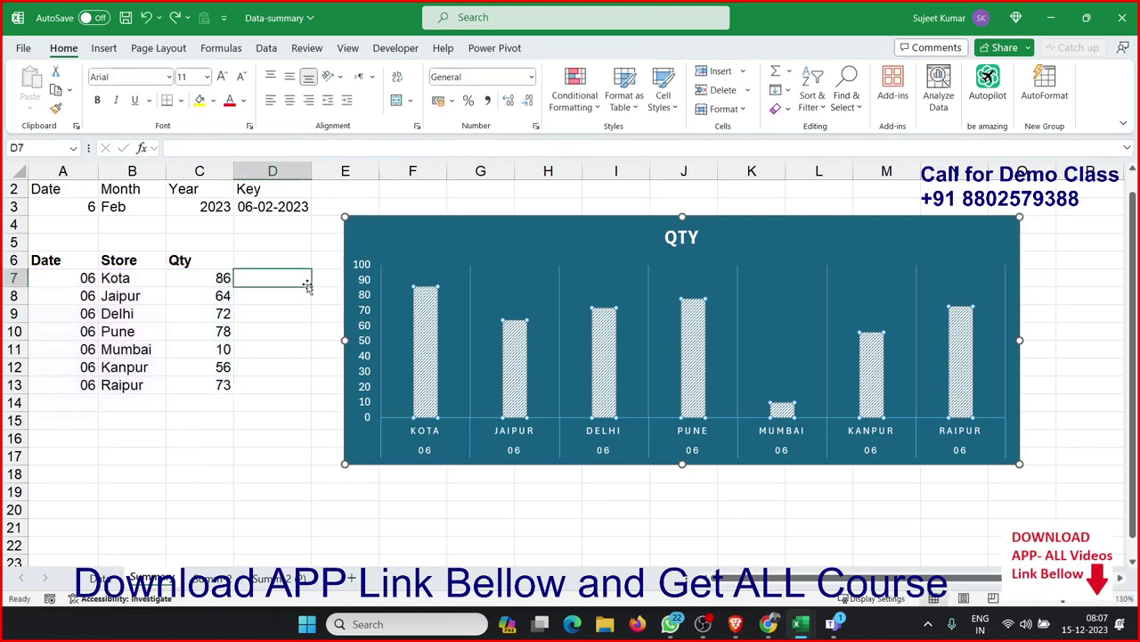
Step: In Name Manager, inspect the Qty name's OFFSET definition starting at Summary!$C$6, then close it
{"action": "left_click", "coordinate": [217, 50]}
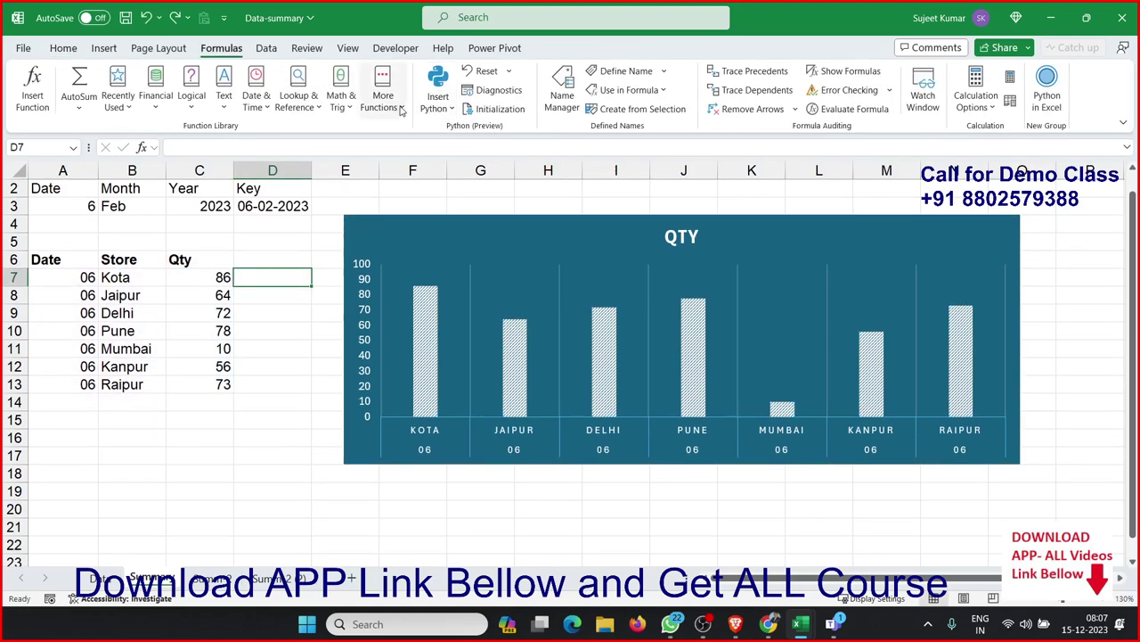
{"action": "left_click", "coordinate": [558, 100]}
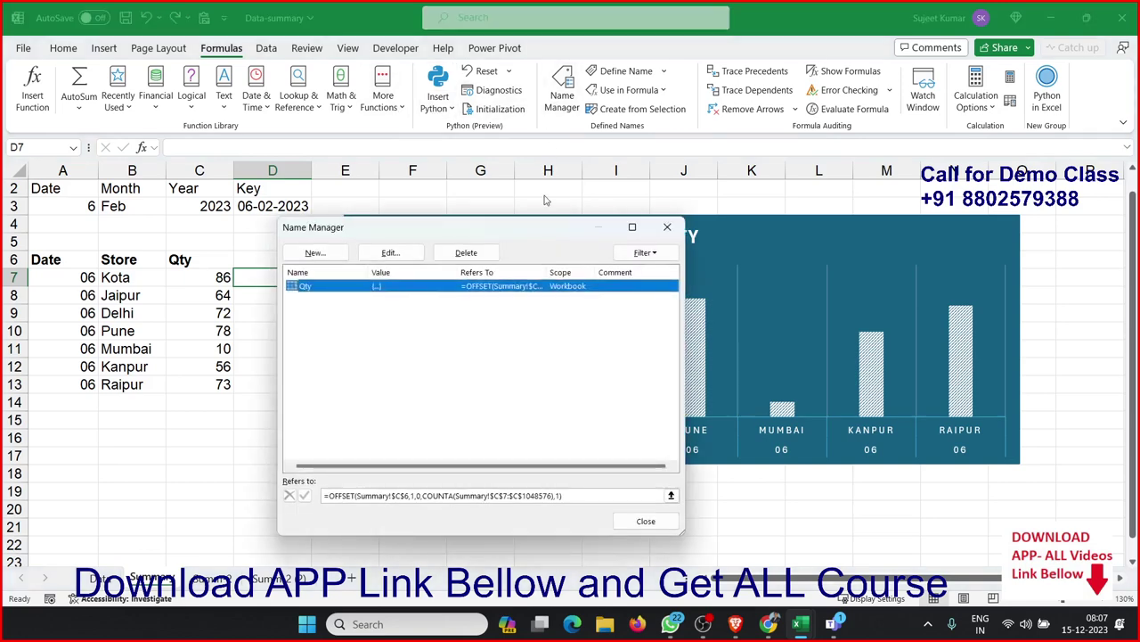
{"action": "left_click", "coordinate": [462, 494]}
{"action": "left_click", "coordinate": [462, 494]}
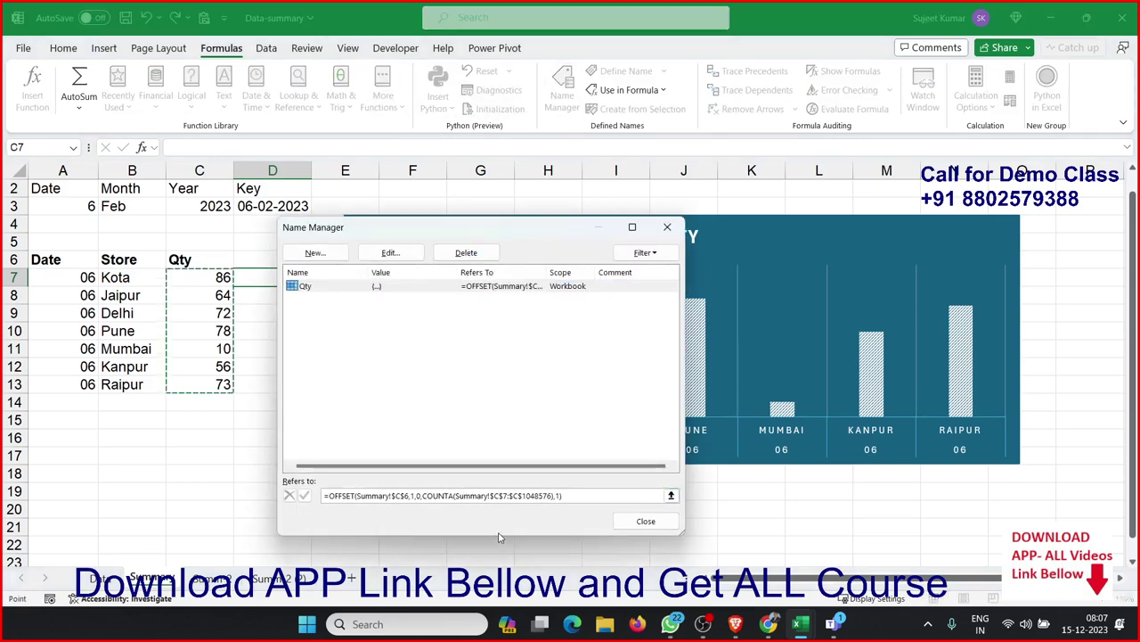
{"action": "left_click", "coordinate": [656, 525]}
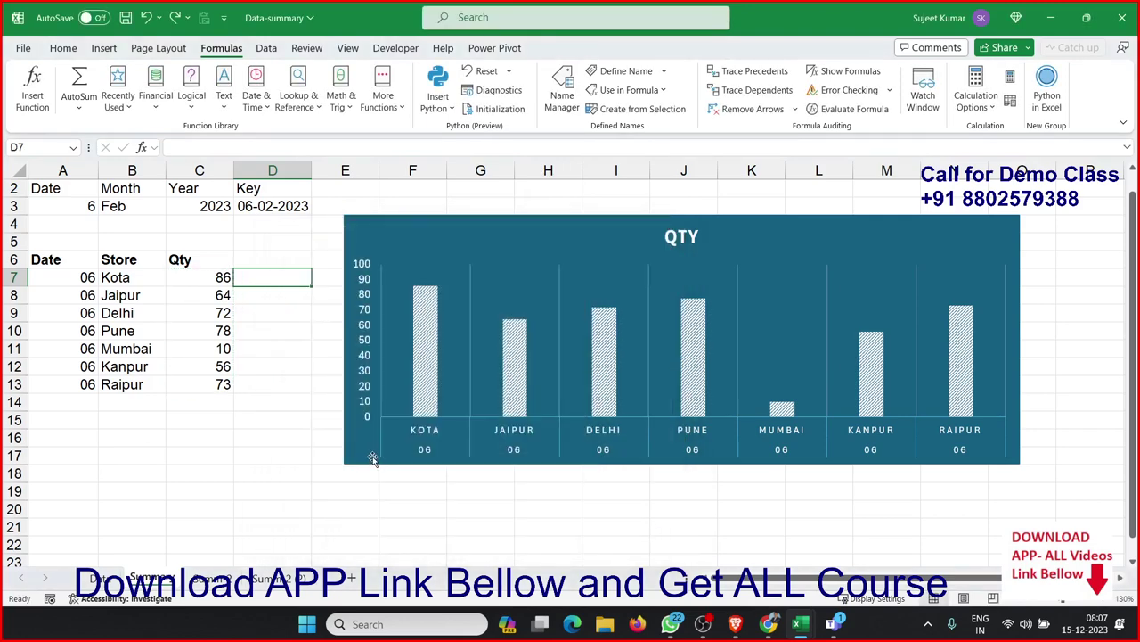
{"action": "left_click", "coordinate": [374, 457]}
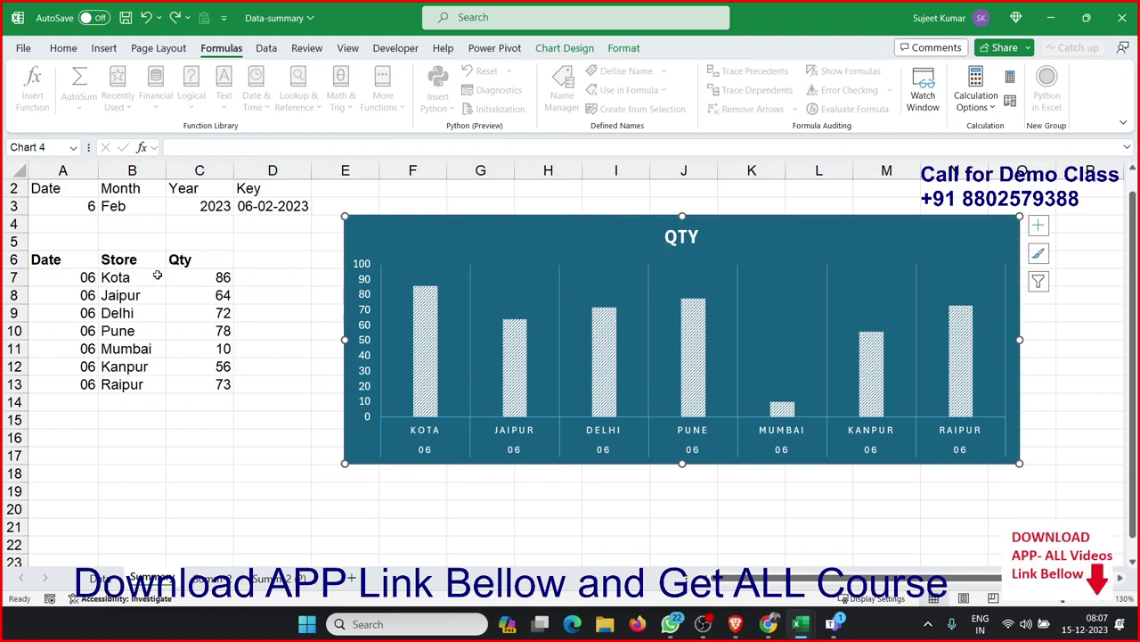
{"action": "left_click_drag", "start_coordinate": [157, 276], "coordinate": [155, 383]}
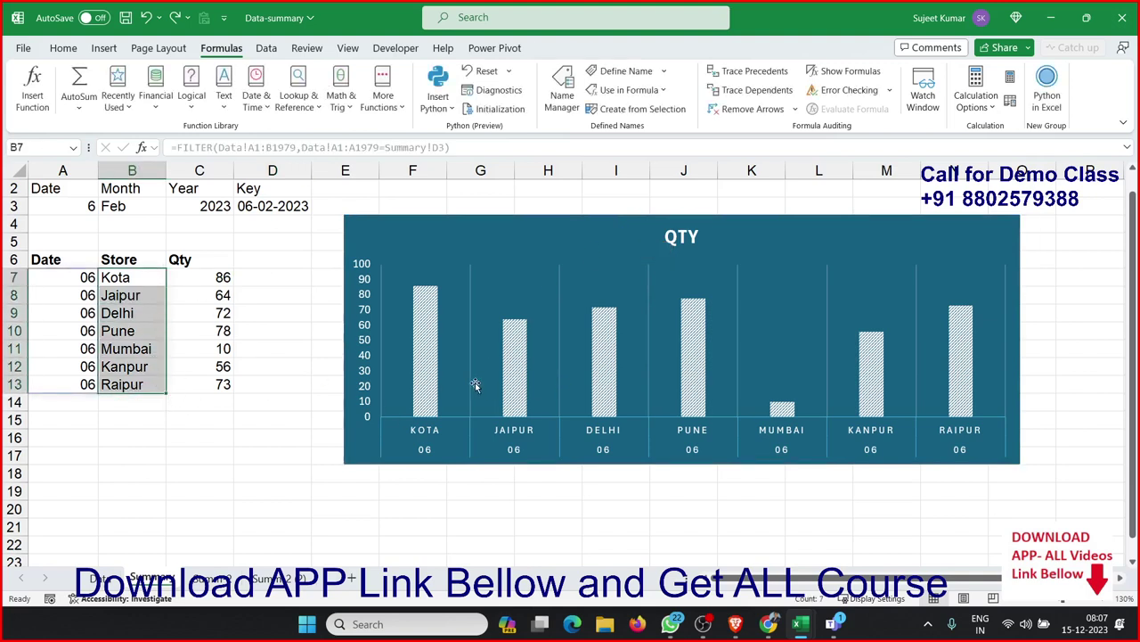
{"action": "left_click", "coordinate": [220, 278]}
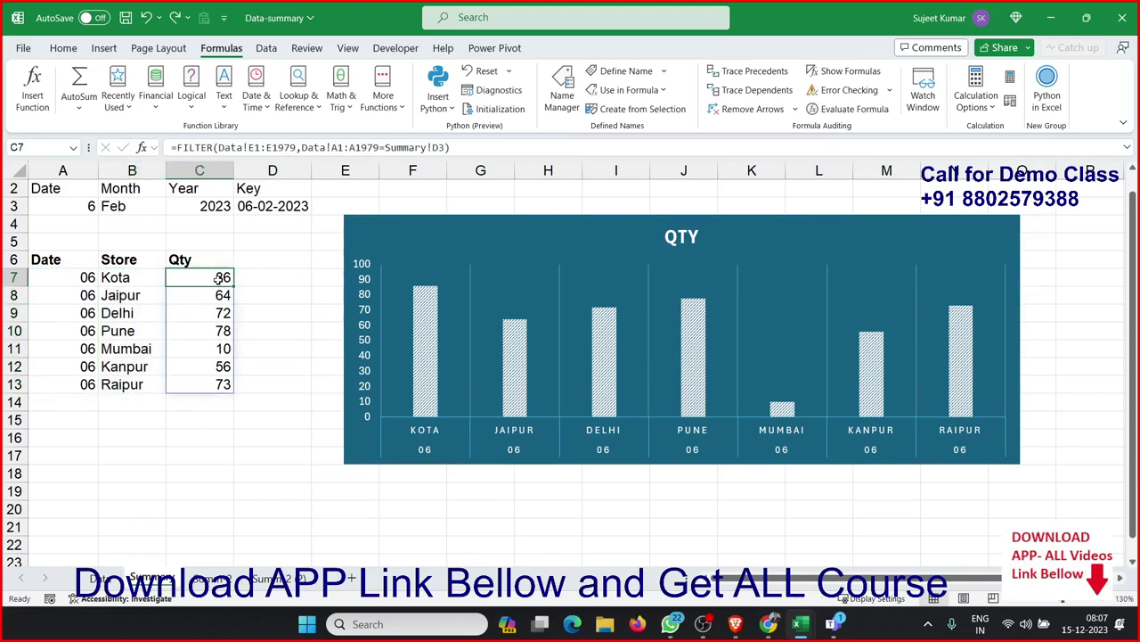
{"action": "mouse_move", "coordinate": [129, 277]}
{"action": "left_mouse_down"}
{"action": "mouse_move", "coordinate": [179, 293]}
{"action": "mouse_move", "coordinate": [204, 385]}
{"action": "left_mouse_up"}
{"action": "left_click", "coordinate": [294, 330]}
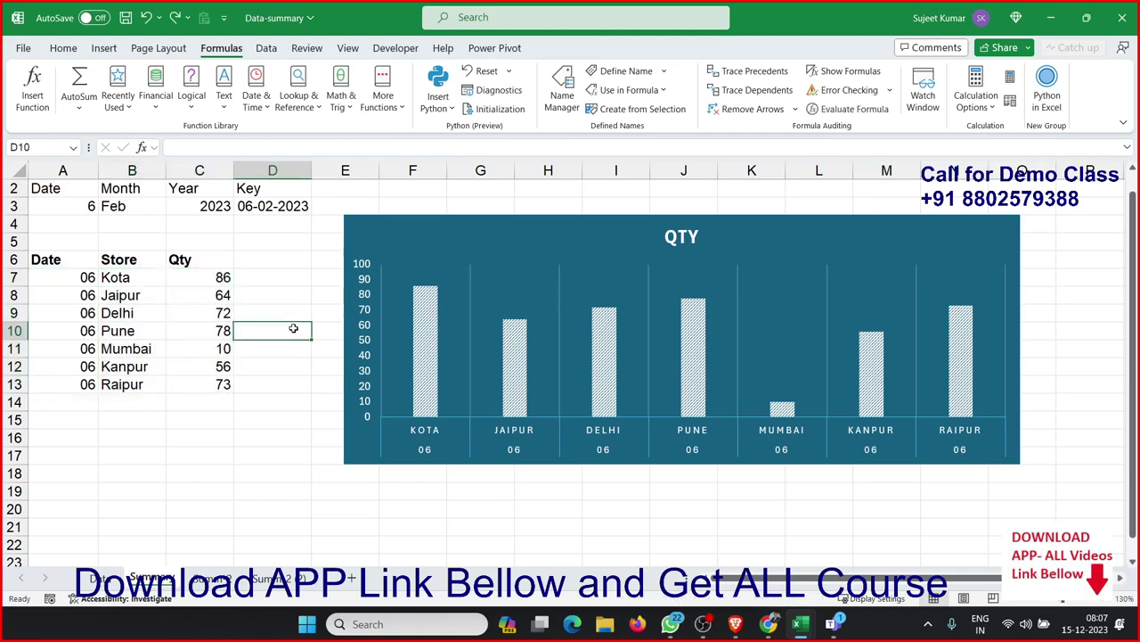
{"action": "mouse_move", "coordinate": [799, 630]}
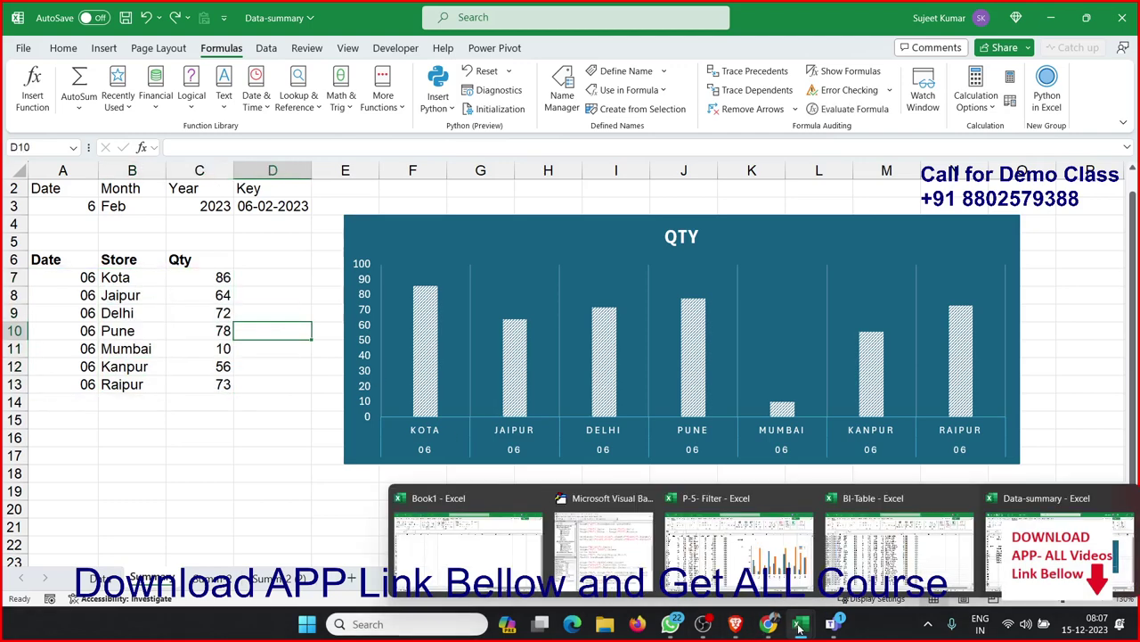
Step: In the P-5- Filter workbook, review the Qty, Target and SO columns and the year/month/day criteria
{"action": "left_click", "coordinate": [726, 586]}
{"action": "left_click", "coordinate": [345, 376]}
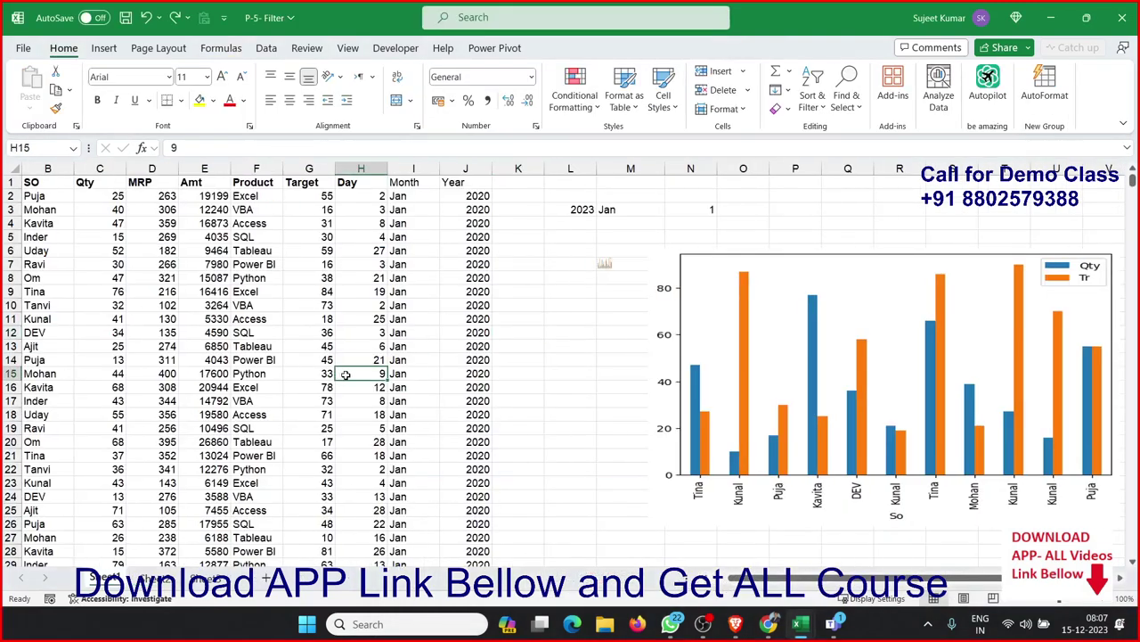
{"action": "left_click_drag", "start_coordinate": [56, 164], "coordinate": [430, 169]}
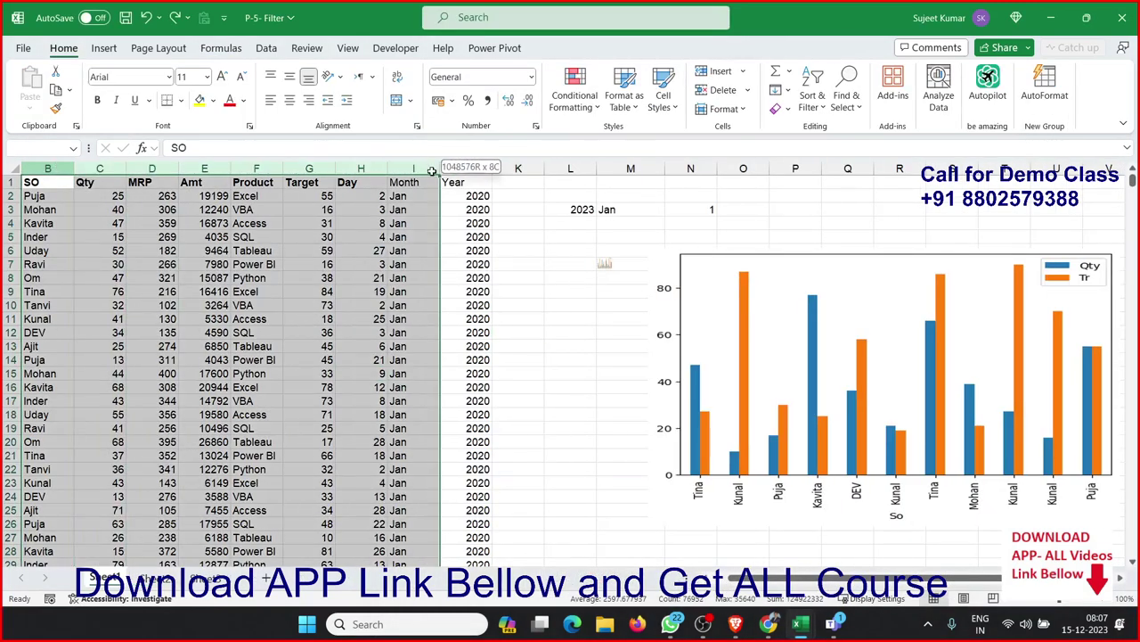
{"action": "left_click", "coordinate": [374, 251]}
{"action": "left_click", "coordinate": [99, 168]}
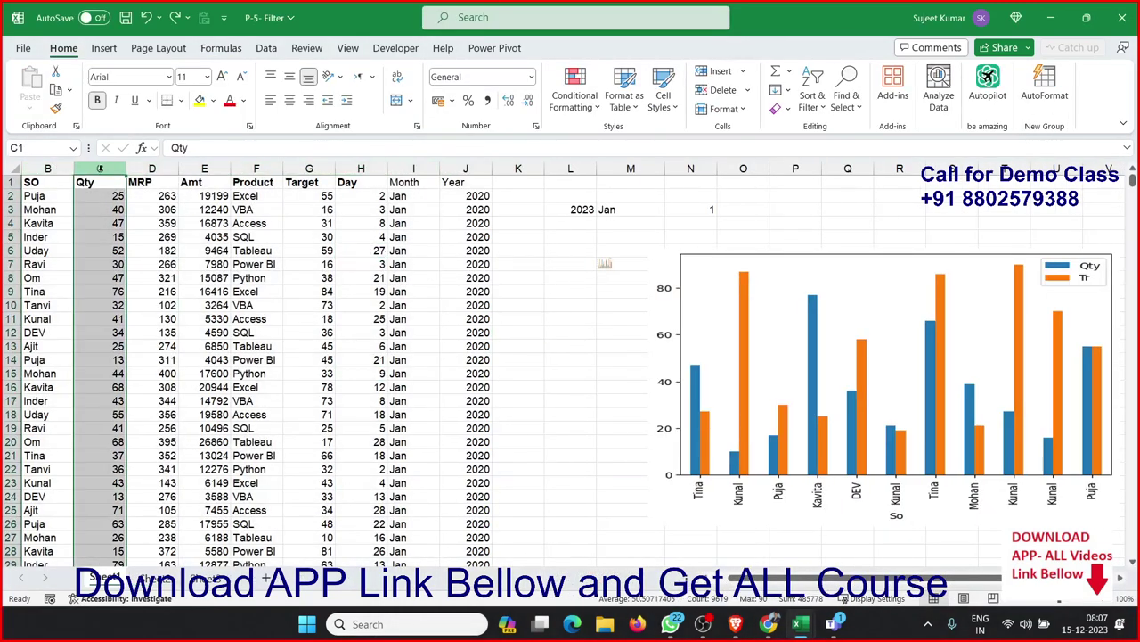
{"action": "left_click_drag", "start_coordinate": [127, 182], "coordinate": [302, 163]}
{"action": "left_click", "coordinate": [302, 166]}
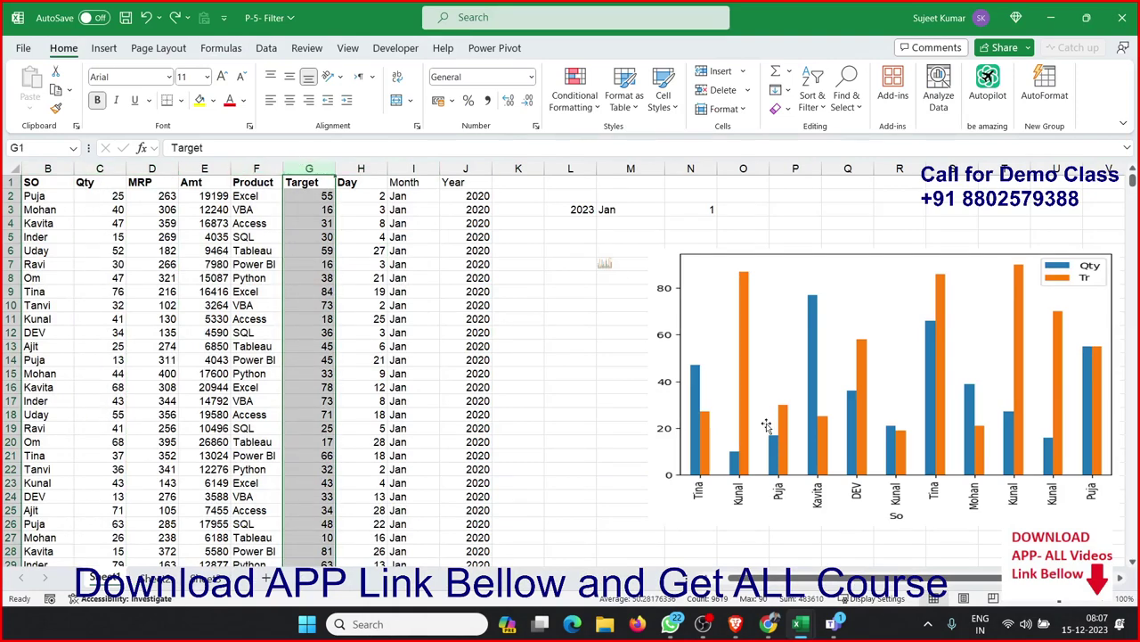
{"action": "left_click", "coordinate": [48, 167]}
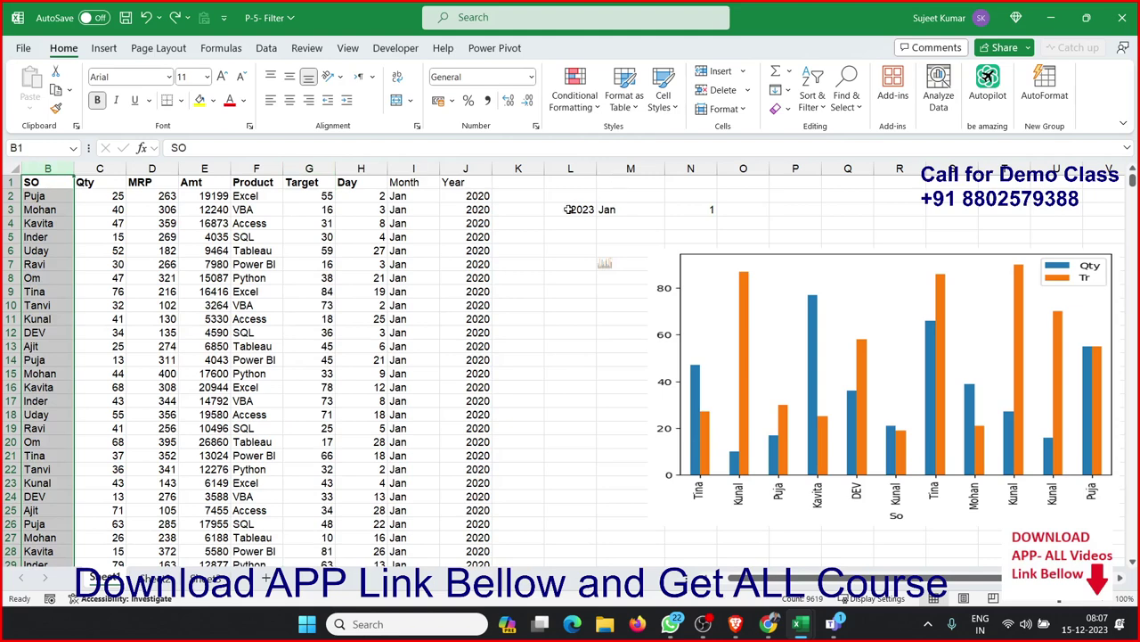
{"action": "left_click_drag", "start_coordinate": [569, 208], "coordinate": [686, 213]}
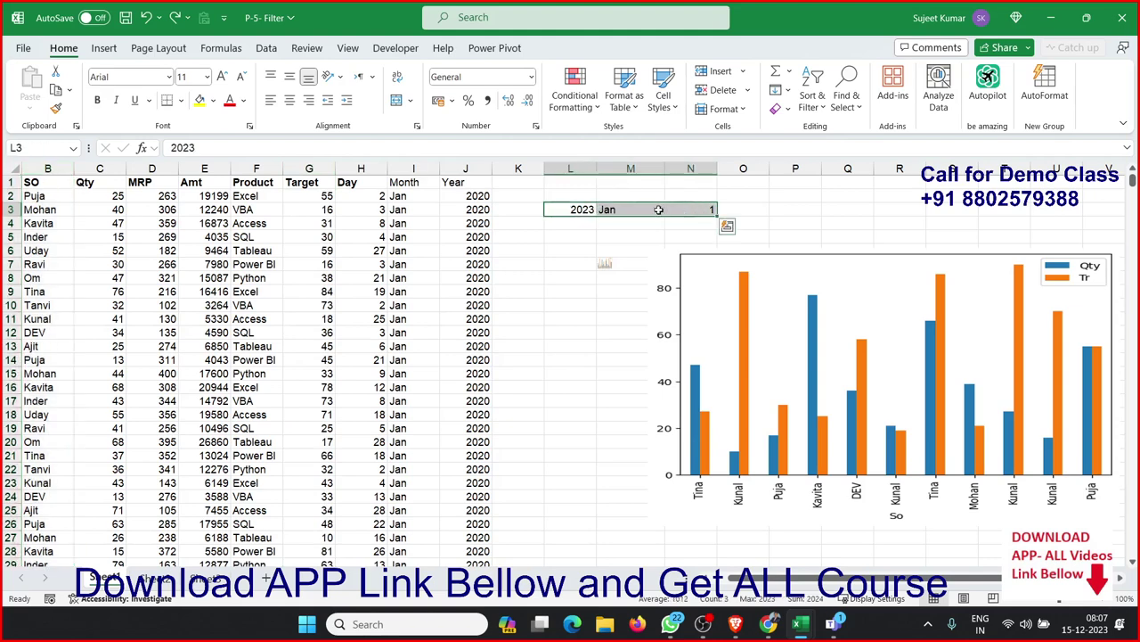
Step: Change the day value in N3 from 1 to 2
{"action": "left_click", "coordinate": [688, 210]}
{"action": "type", "text": "2"}
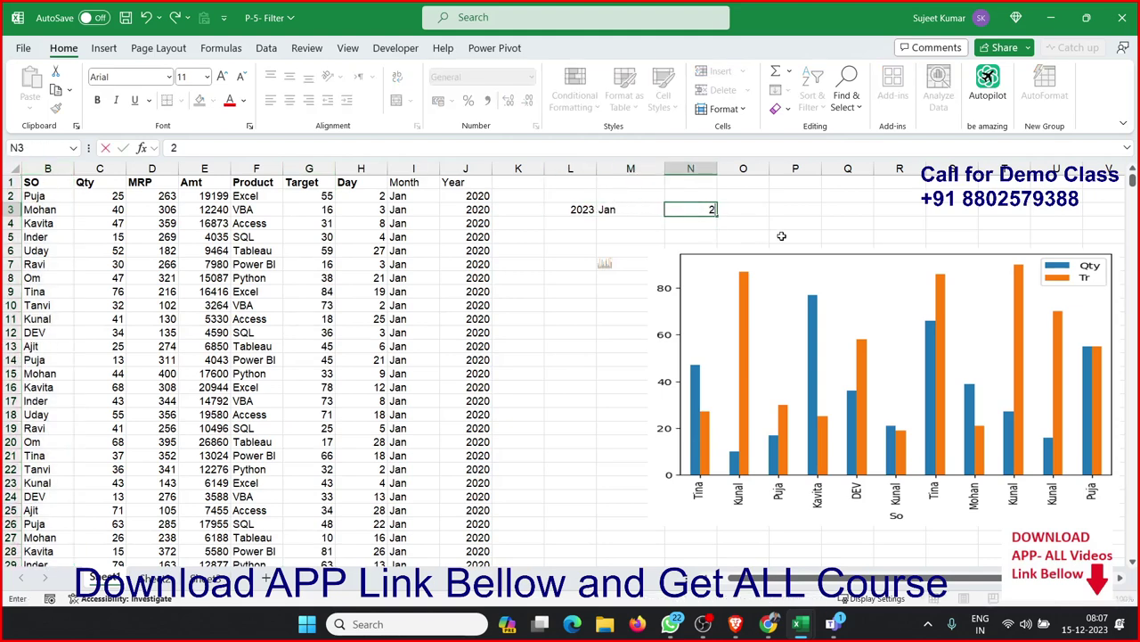
{"action": "key", "text": "Return"}
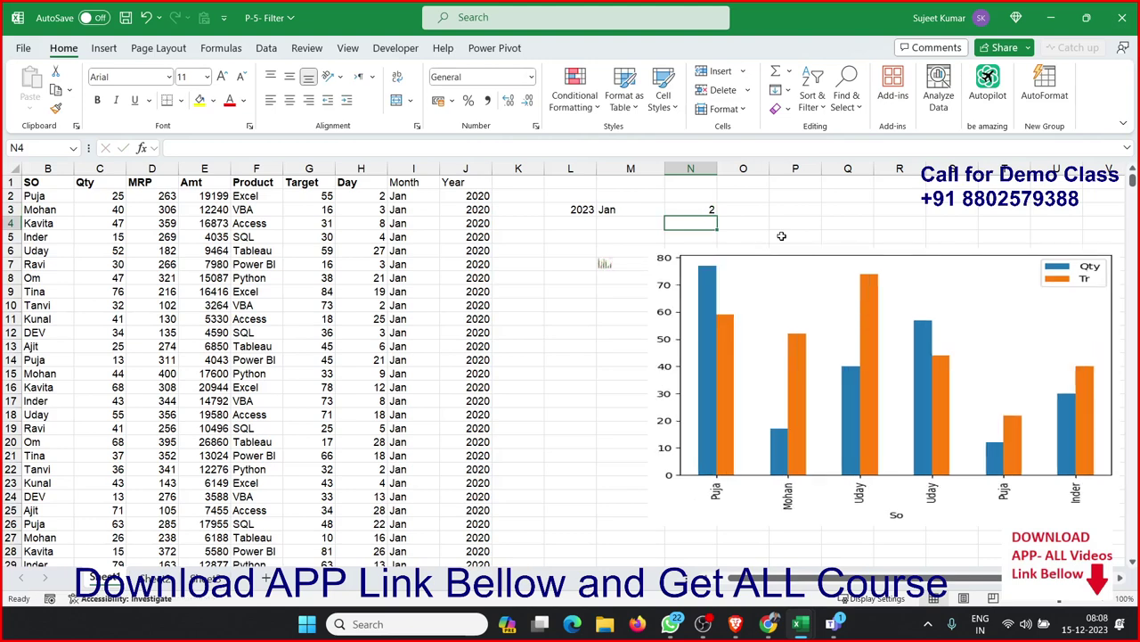
{"action": "left_click", "coordinate": [523, 280]}
Step: Recommit the Python code in M7 with Ctrl+Enter and nudge the Qty/Tr bar chart up and left
{"action": "left_click", "coordinate": [619, 266]}
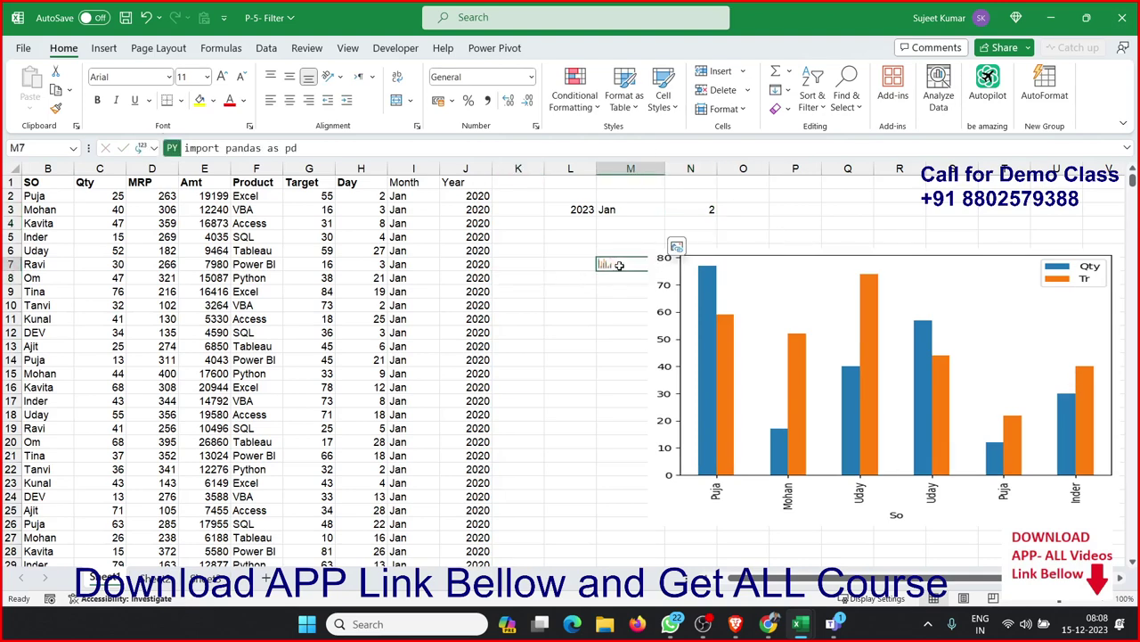
{"action": "double_click", "coordinate": [618, 266]}
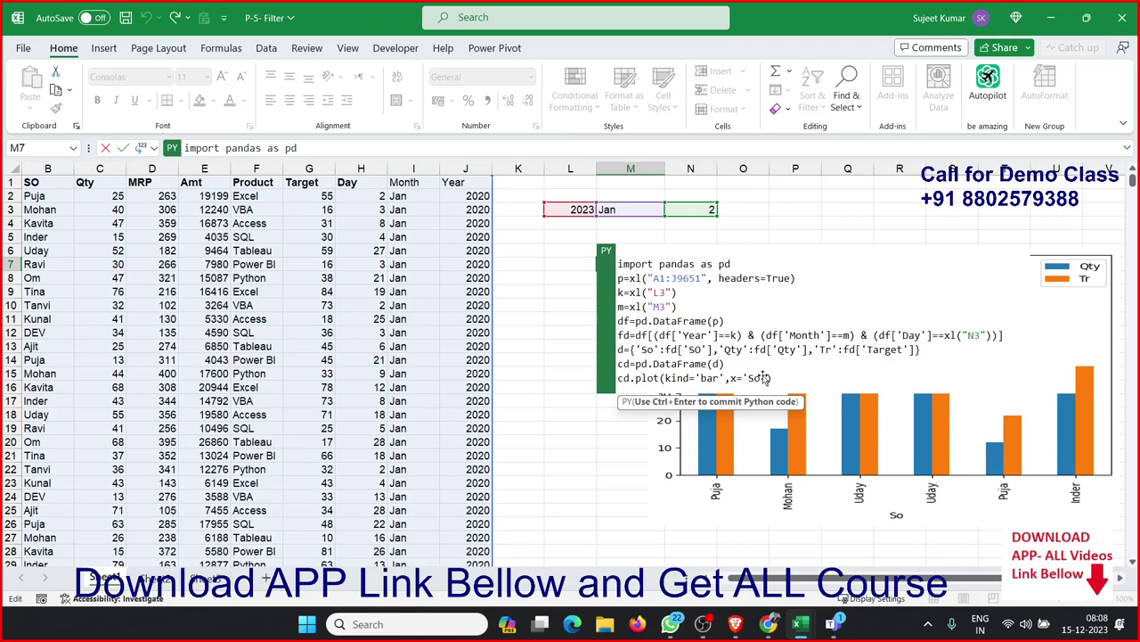
{"action": "key", "text": "ctrl+Return"}
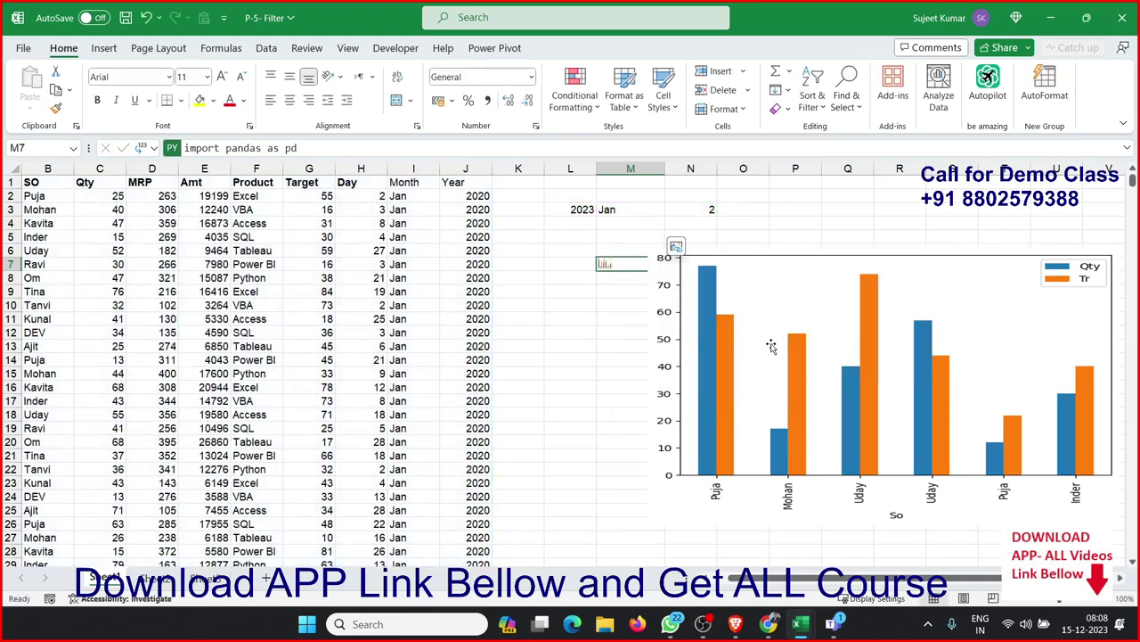
{"action": "left_click", "coordinate": [649, 321]}
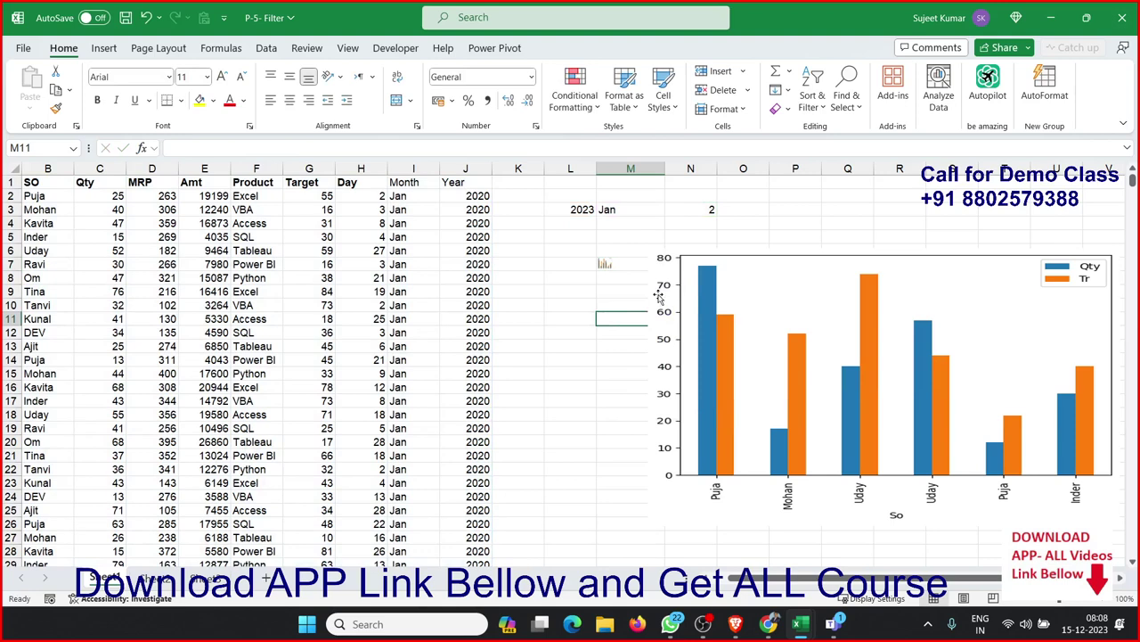
{"action": "mouse_move", "coordinate": [658, 296]}
{"action": "left_mouse_down"}
{"action": "mouse_move", "coordinate": [553, 283]}
{"action": "mouse_move", "coordinate": [664, 281]}
{"action": "left_mouse_up"}
{"action": "key", "text": "ctrl+Tab"}
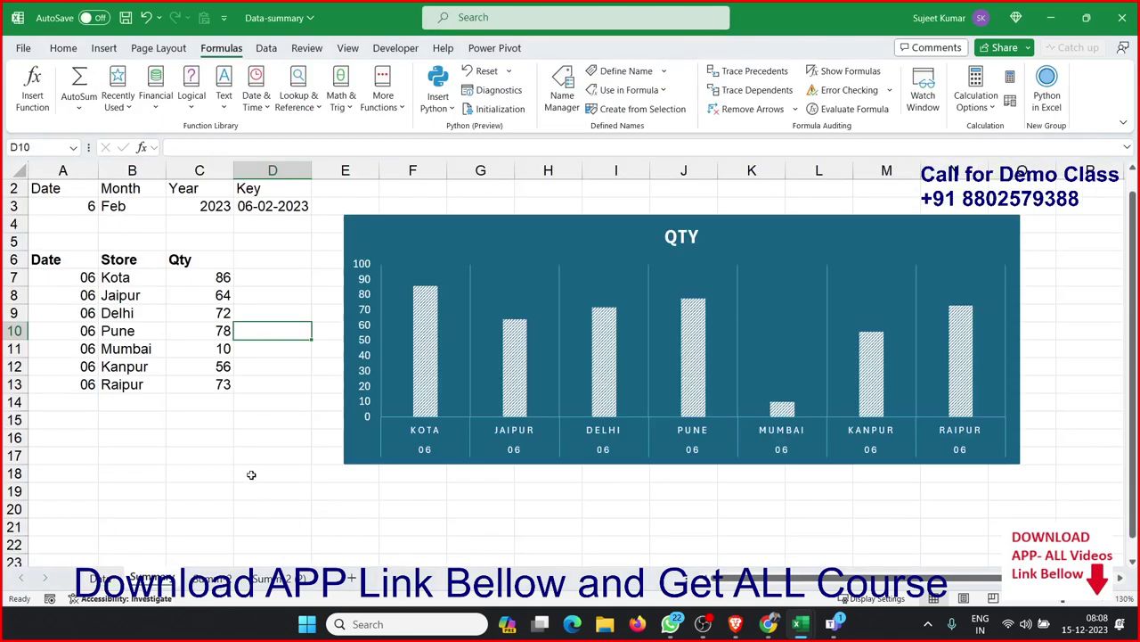
{"action": "left_click_drag", "start_coordinate": [78, 265], "coordinate": [205, 388]}
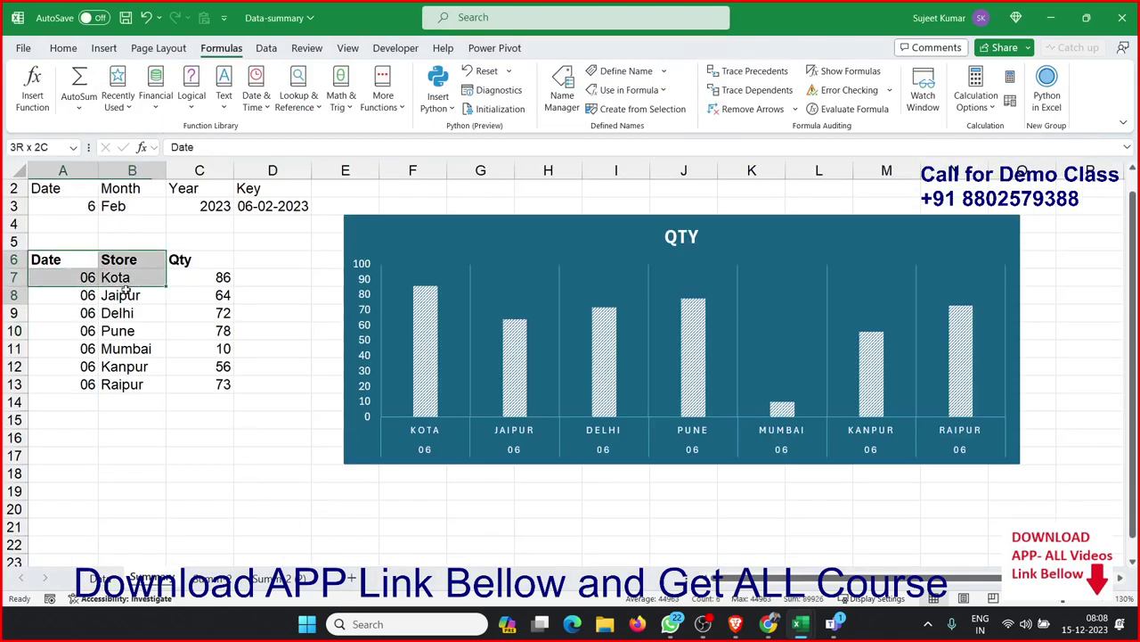
{"action": "left_click", "coordinate": [354, 444]}
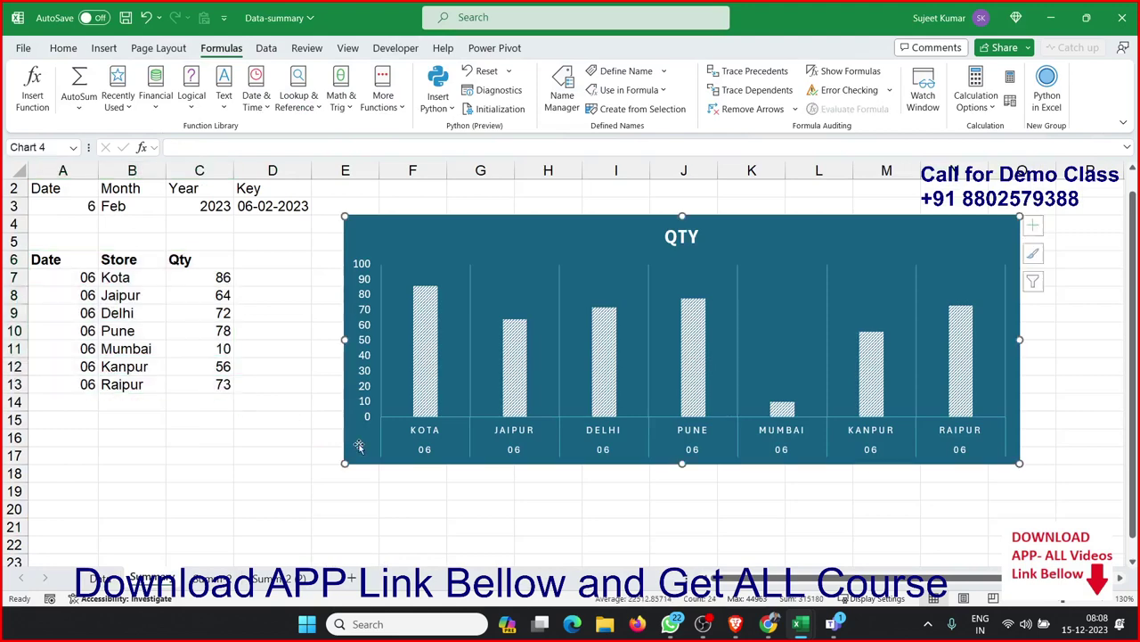
{"action": "left_click", "coordinate": [424, 400]}
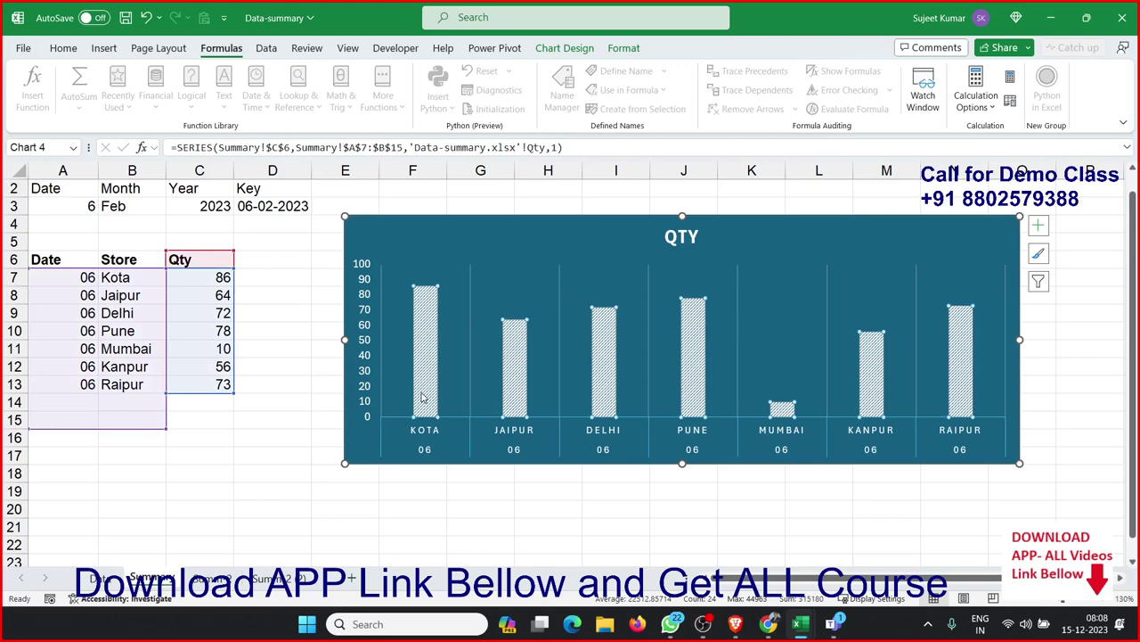
{"action": "left_click", "coordinate": [140, 294]}
{"action": "left_click", "coordinate": [182, 305]}
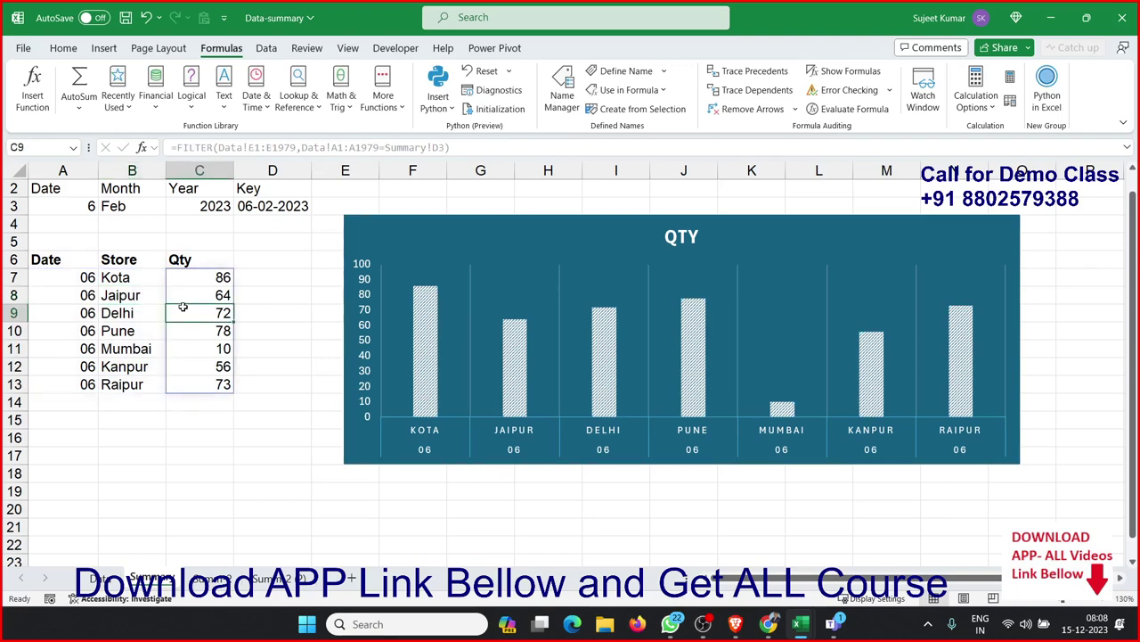
{"action": "left_click", "coordinate": [122, 309]}
{"action": "left_click", "coordinate": [96, 294]}
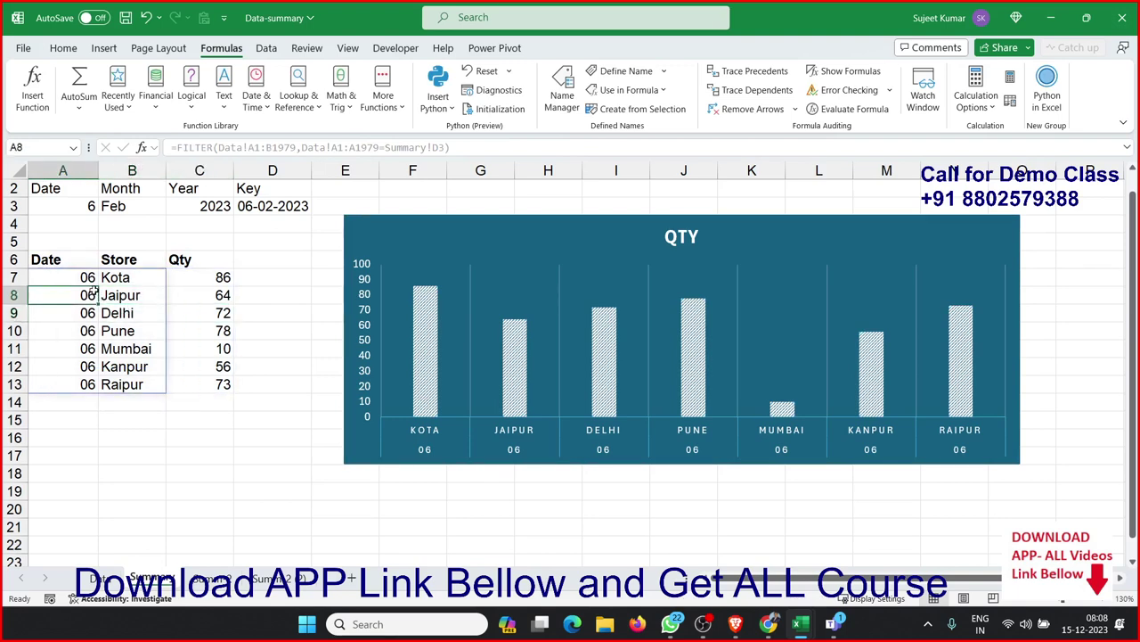
{"action": "left_click", "coordinate": [217, 313]}
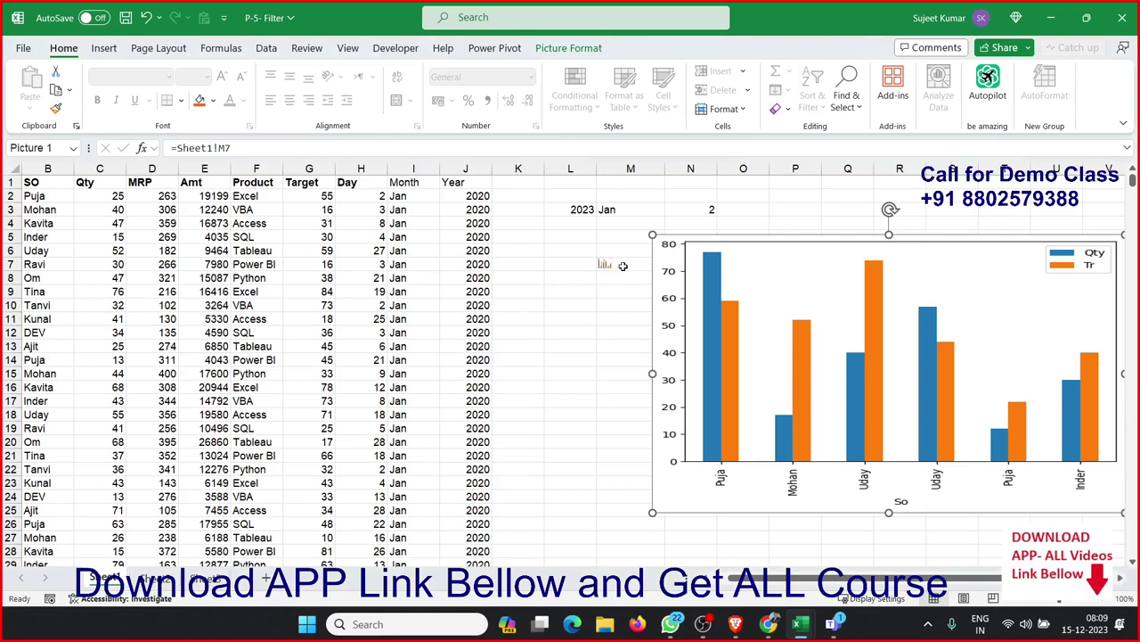
{"action": "double_click", "coordinate": [616, 267]}
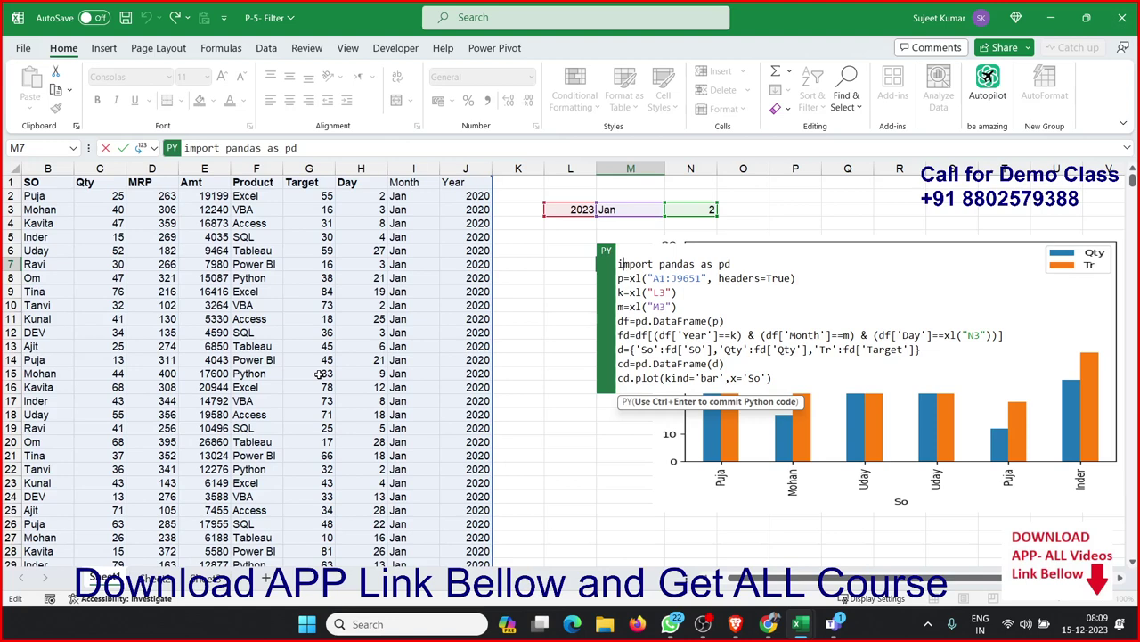
{"action": "key", "text": "ctrl+Return"}
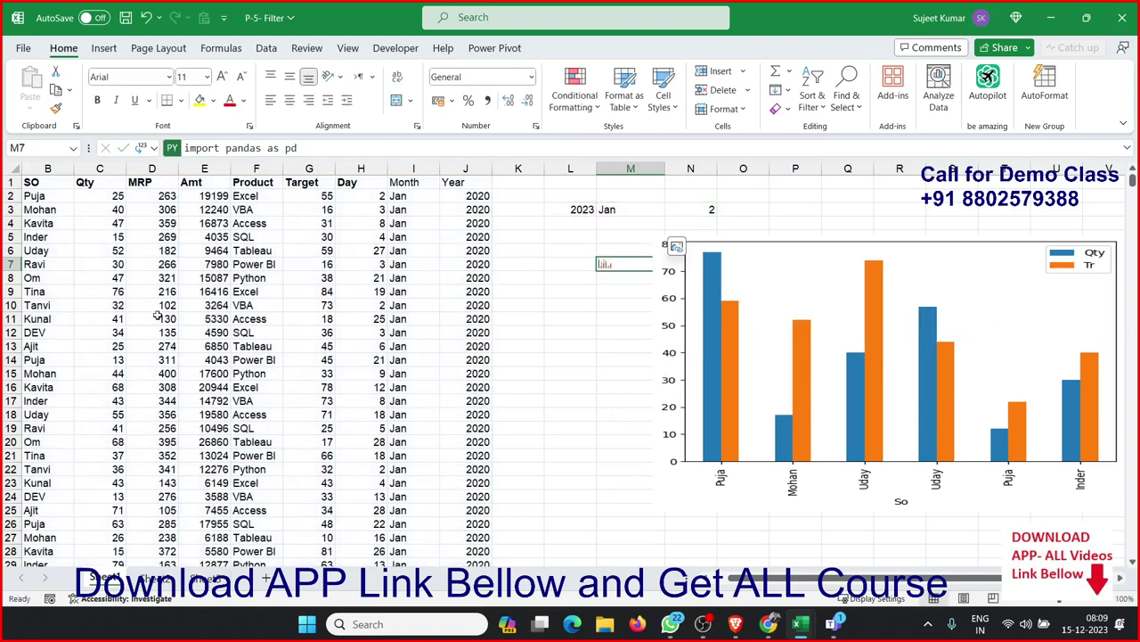
{"action": "left_click", "coordinate": [580, 303]}
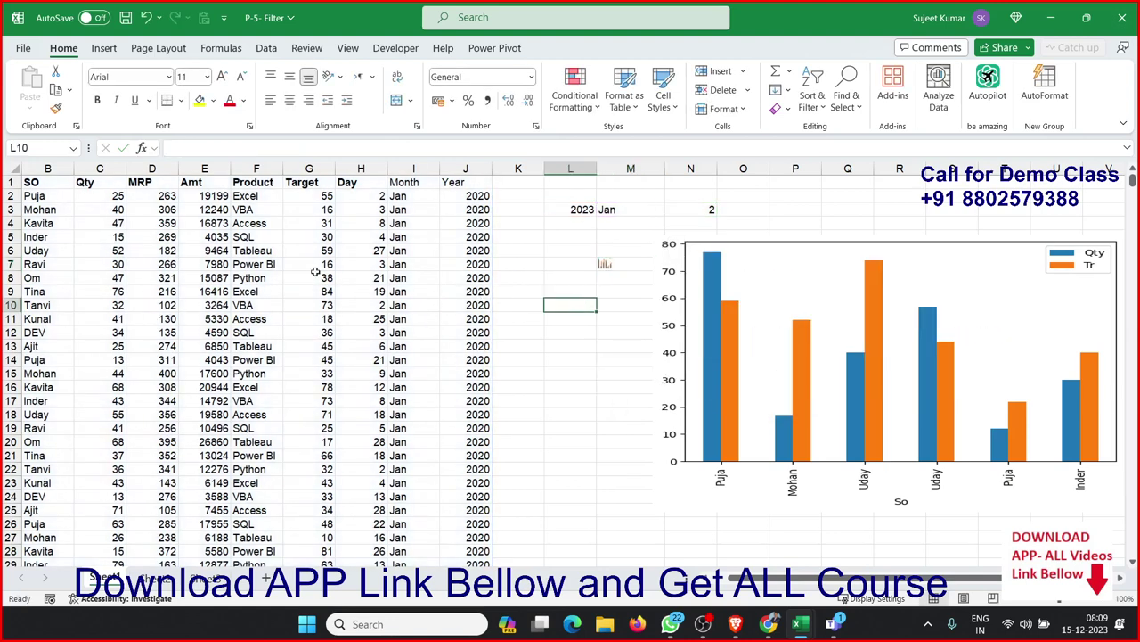
Step: Check the Microsoft 365 Insider channel on the Account page, then return to the sheet's Formulas tab
{"action": "left_click", "coordinate": [28, 51]}
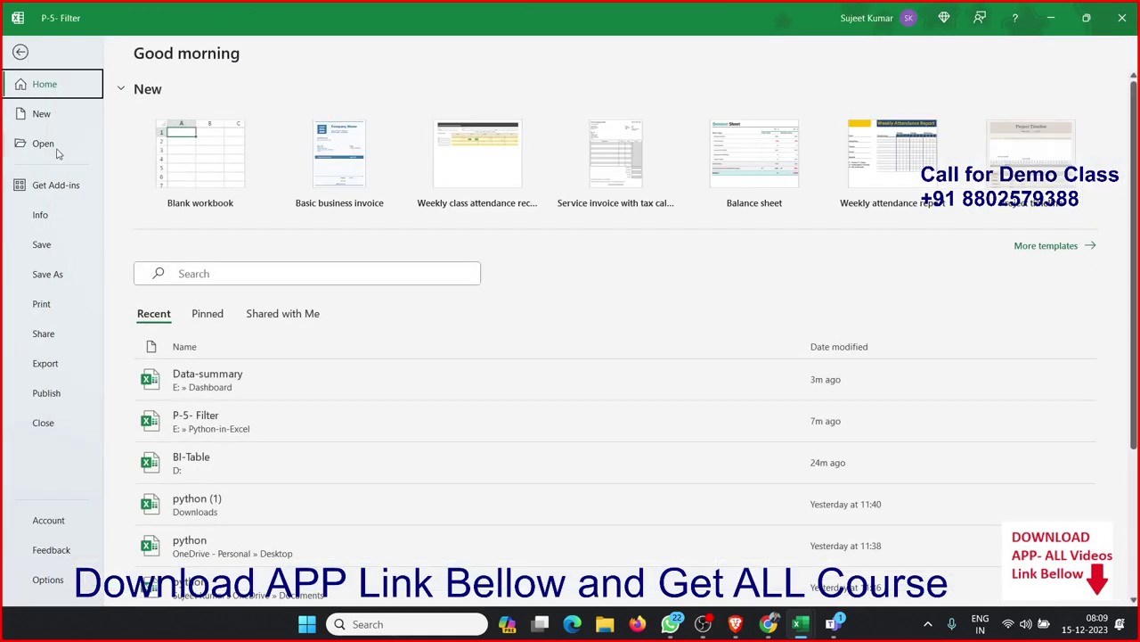
{"action": "left_click", "coordinate": [55, 525]}
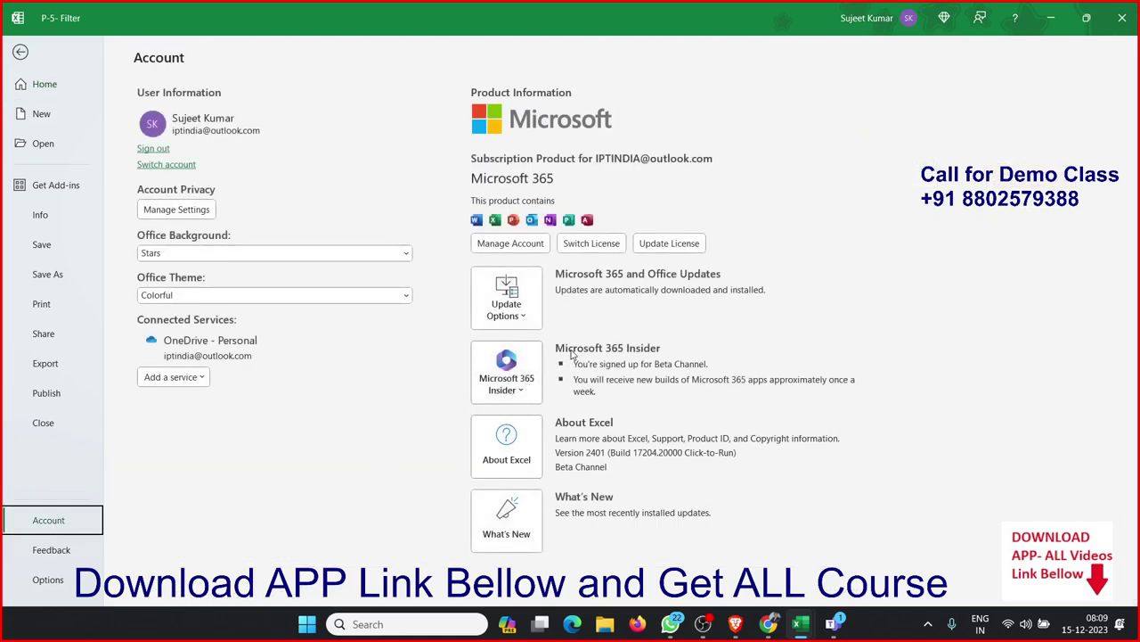
{"action": "left_click", "coordinate": [533, 396]}
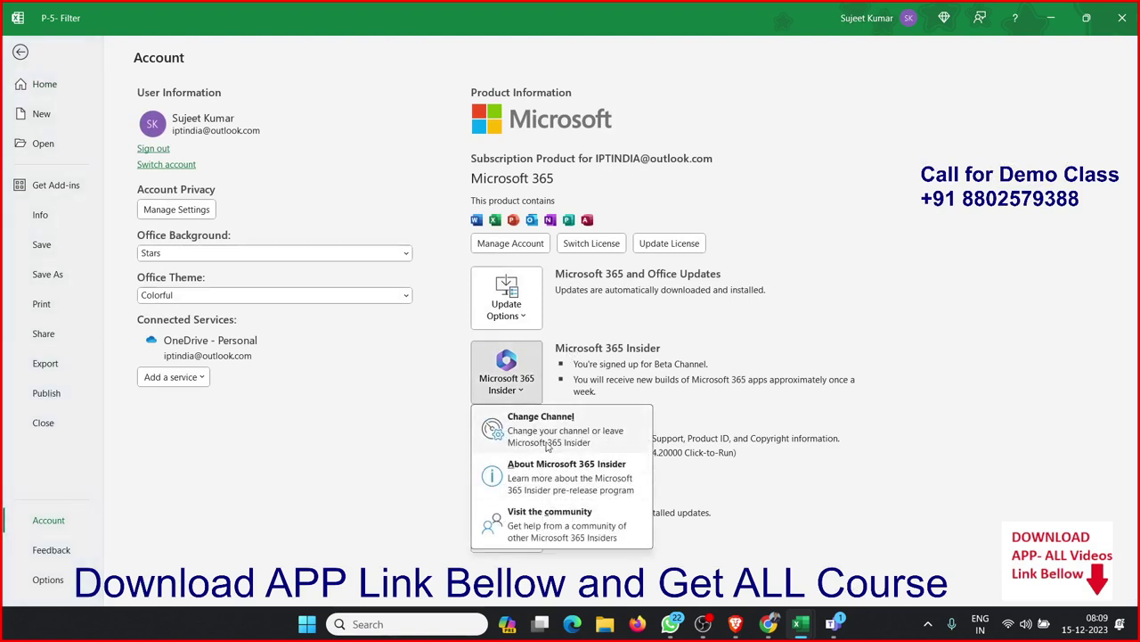
{"action": "left_click", "coordinate": [408, 428]}
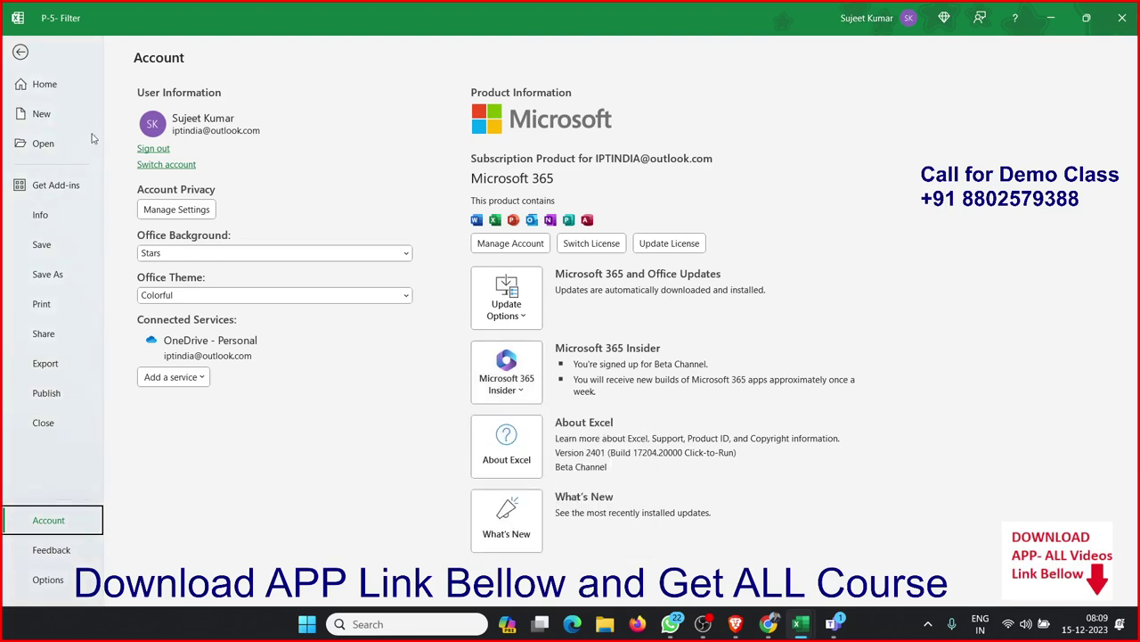
{"action": "left_click", "coordinate": [22, 55]}
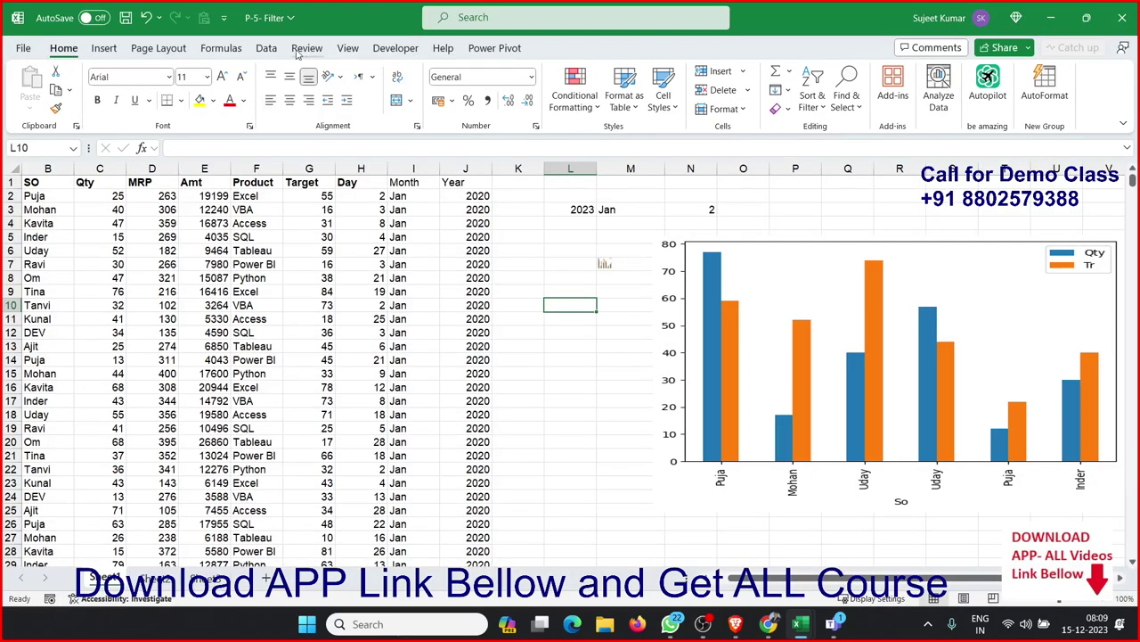
{"action": "left_click", "coordinate": [221, 48]}
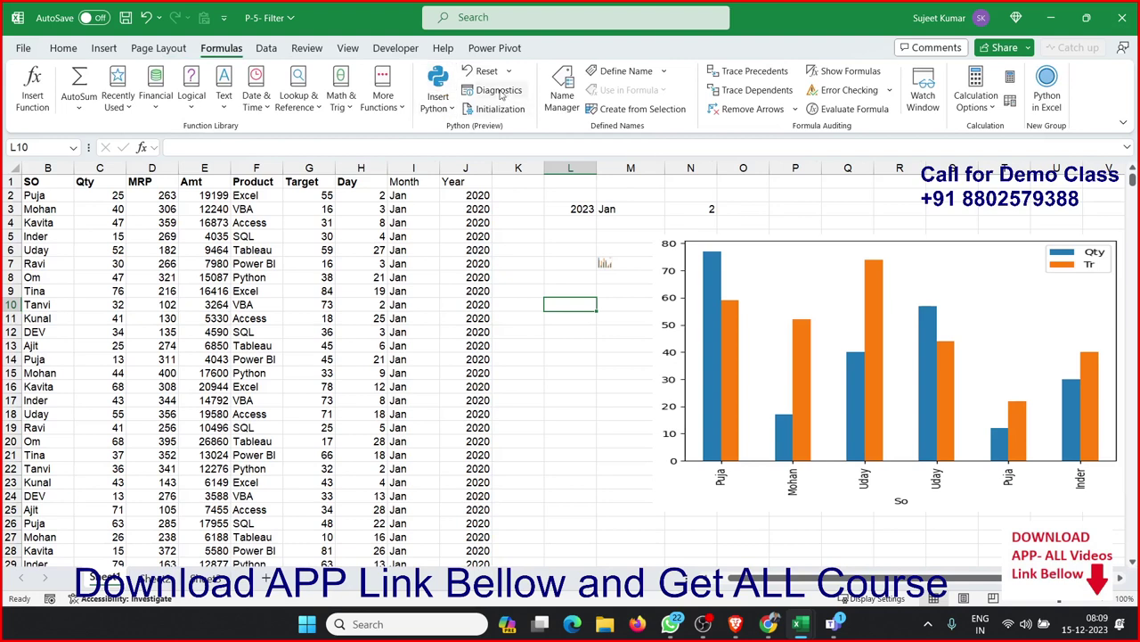